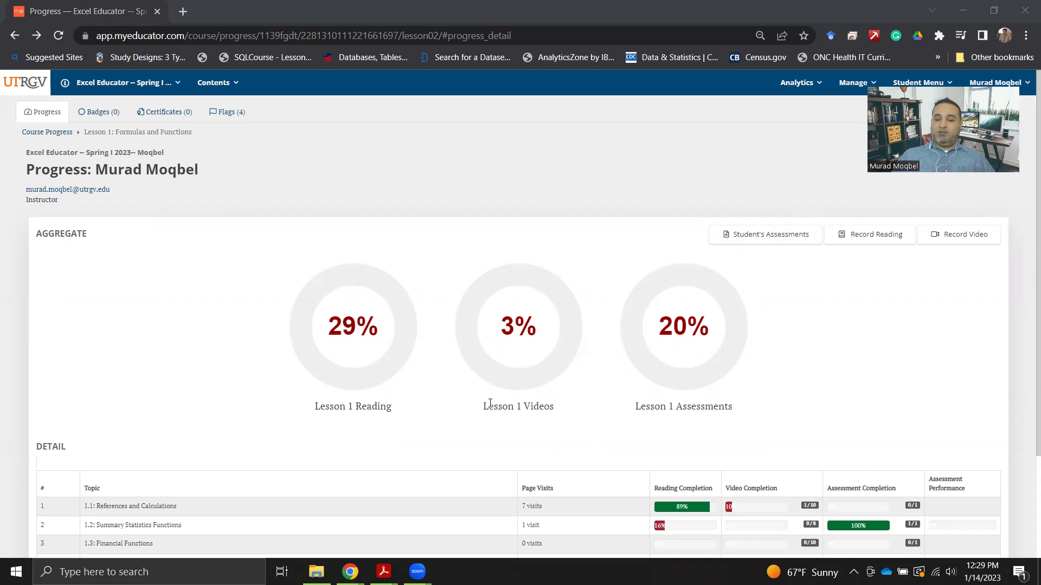
Open the 1.1 References and Calculations Practice Problems from the topic 1.1 assessments in MyEducator.
{"action": "scroll", "coordinate": [483, 404], "scroll_direction": "down", "scroll_amount": 2}
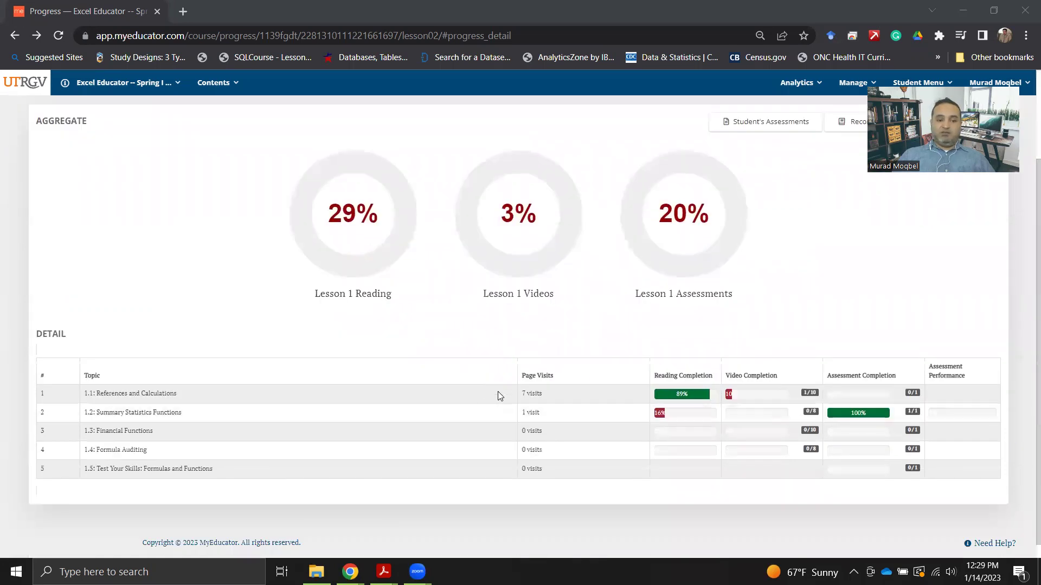
{"action": "scroll", "coordinate": [678, 391], "scroll_direction": "up", "scroll_amount": 2}
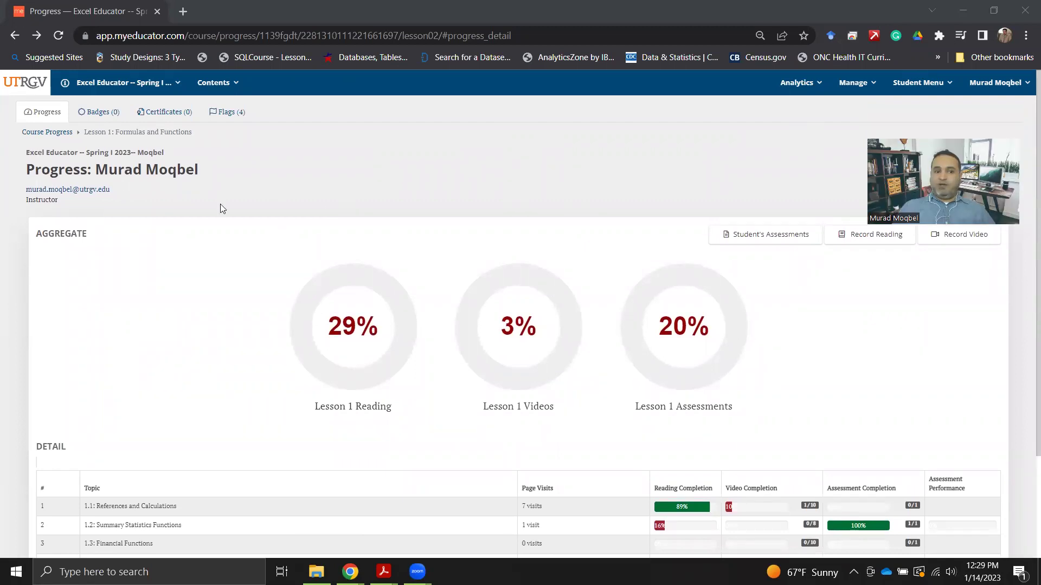
{"action": "left_click", "coordinate": [919, 82]}
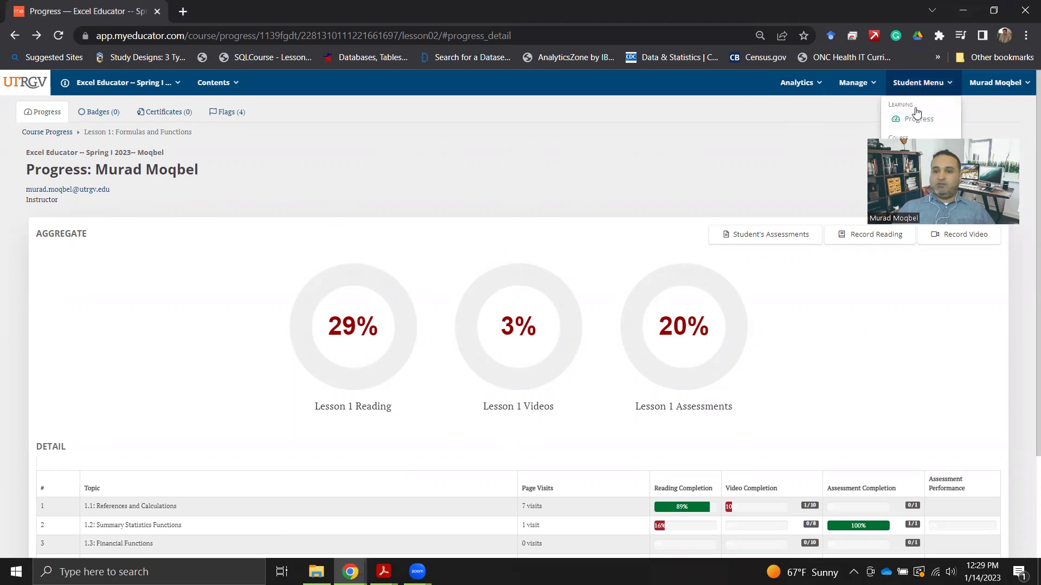
{"action": "scroll", "coordinate": [492, 331], "scroll_direction": "down", "scroll_amount": 2}
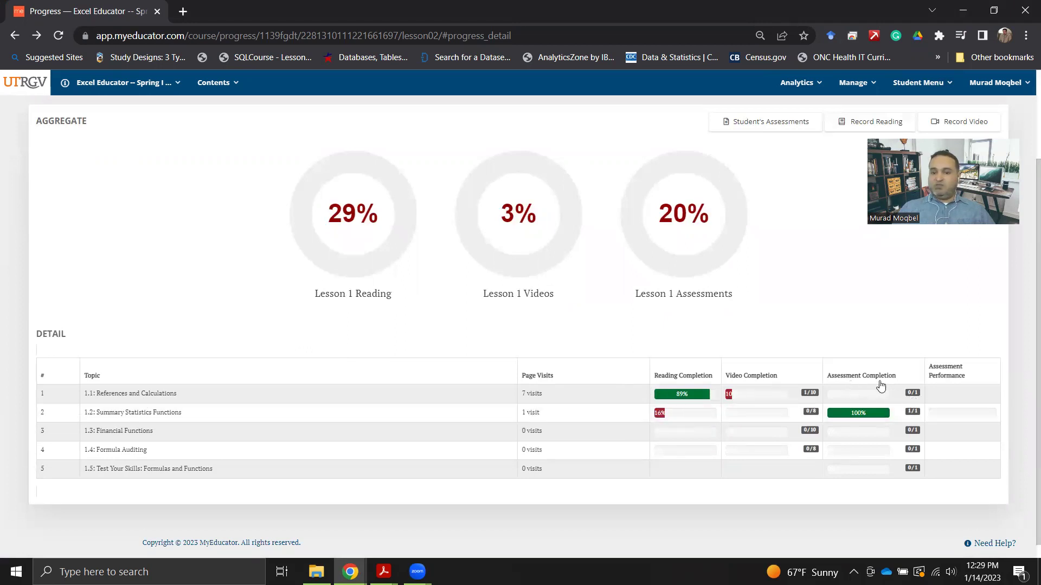
{"action": "scroll", "coordinate": [845, 491], "scroll_direction": "up", "scroll_amount": 2}
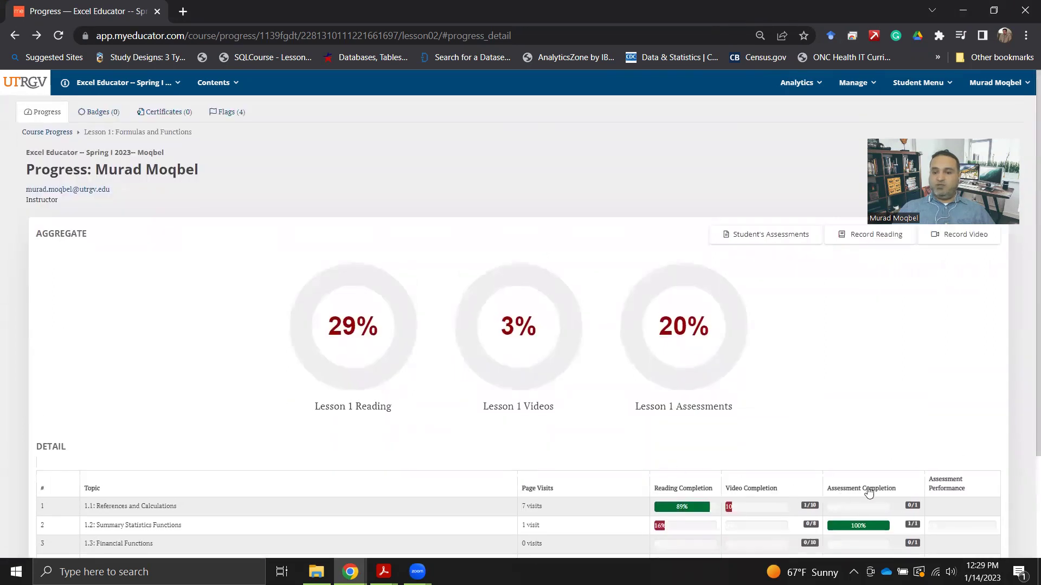
{"action": "left_click", "coordinate": [913, 508]}
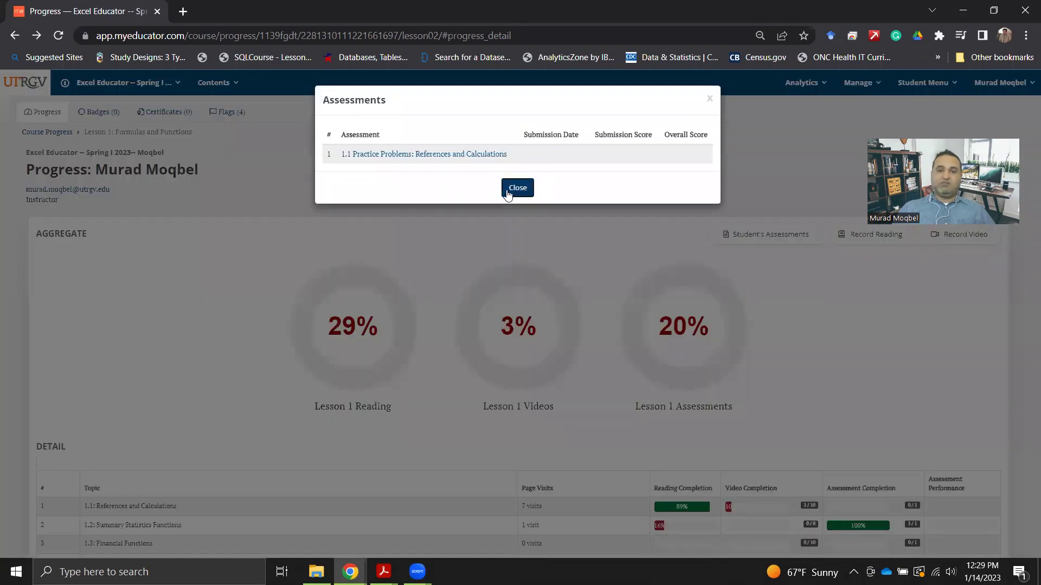
{"action": "left_click", "coordinate": [471, 160]}
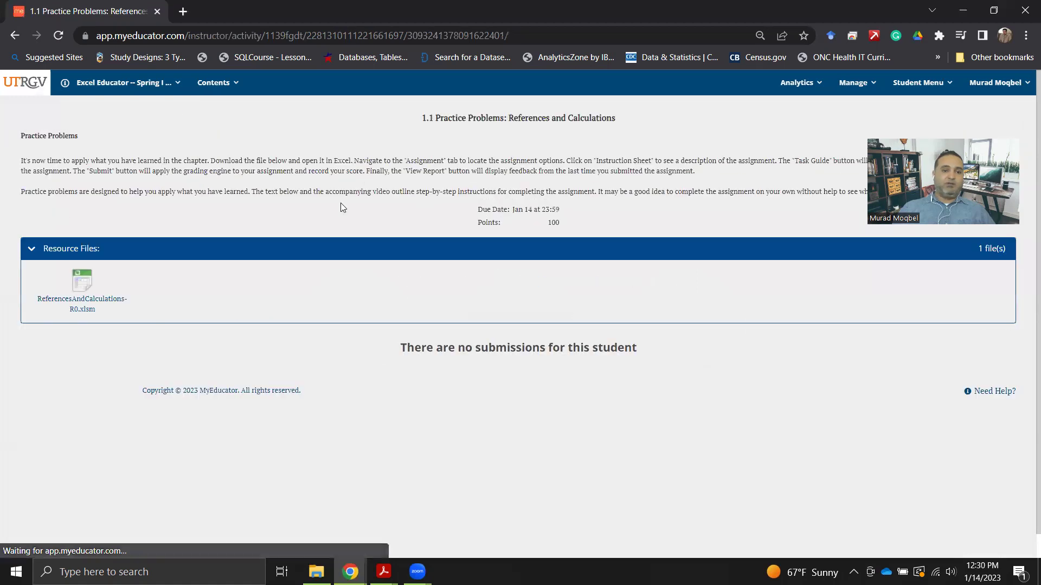
Download the practice xlsm workbook and show it in the Downloads folder.
{"action": "left_click", "coordinate": [74, 304]}
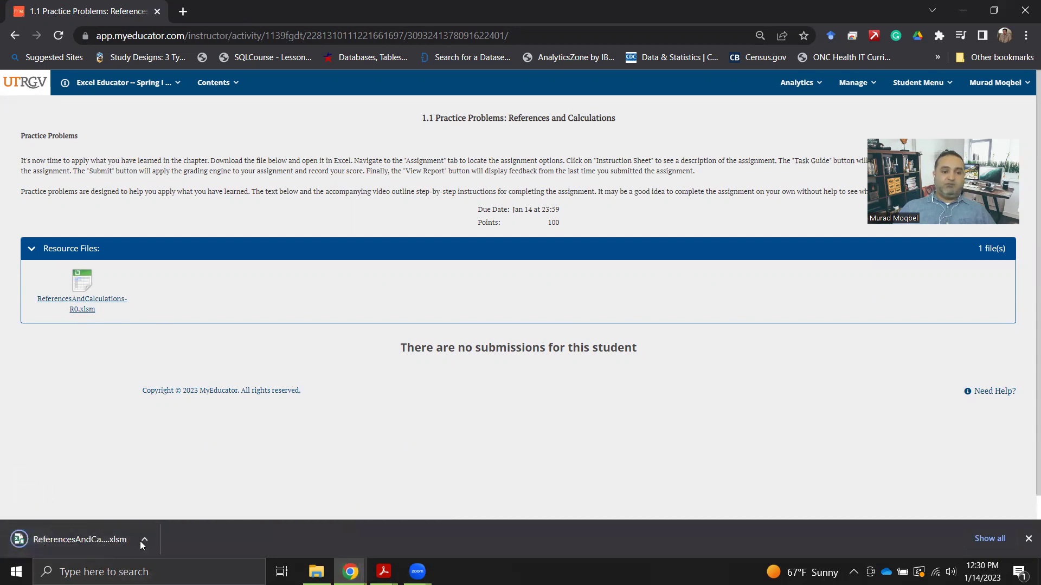
{"action": "left_click", "coordinate": [145, 541]}
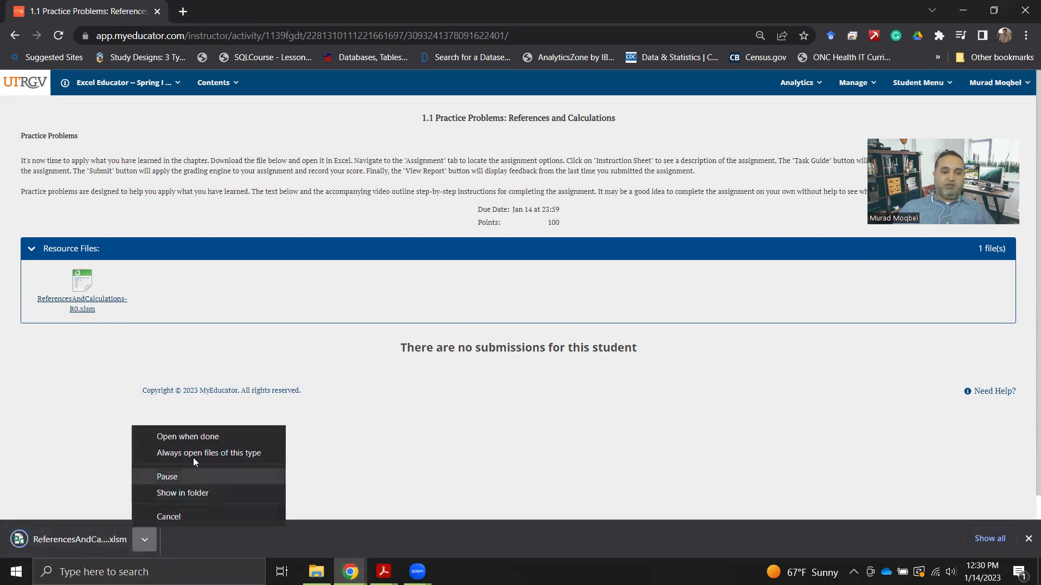
{"action": "left_click", "coordinate": [194, 492]}
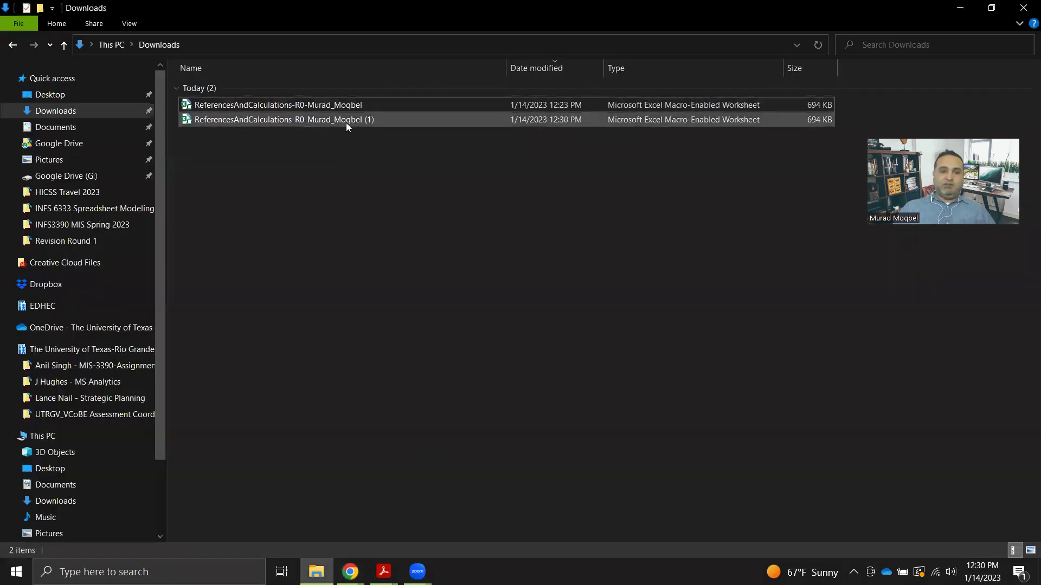
Open the '(1)' copy of the practice xlsm workbook from Downloads in Excel.
{"action": "left_click", "coordinate": [337, 118]}
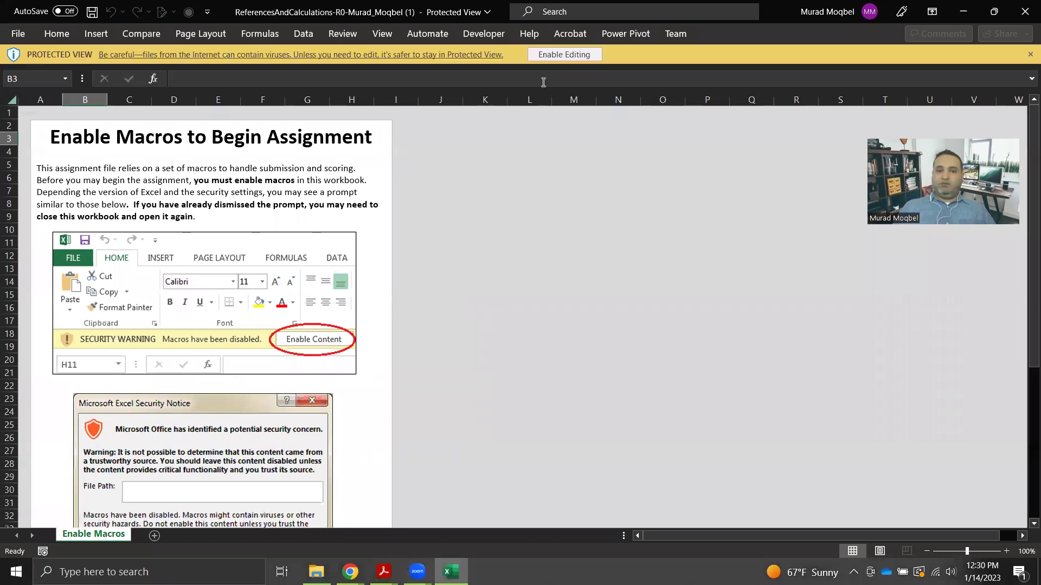
Enable editing in the workbook and open the Learn More article about the blocked macros.
{"action": "left_click", "coordinate": [541, 55]}
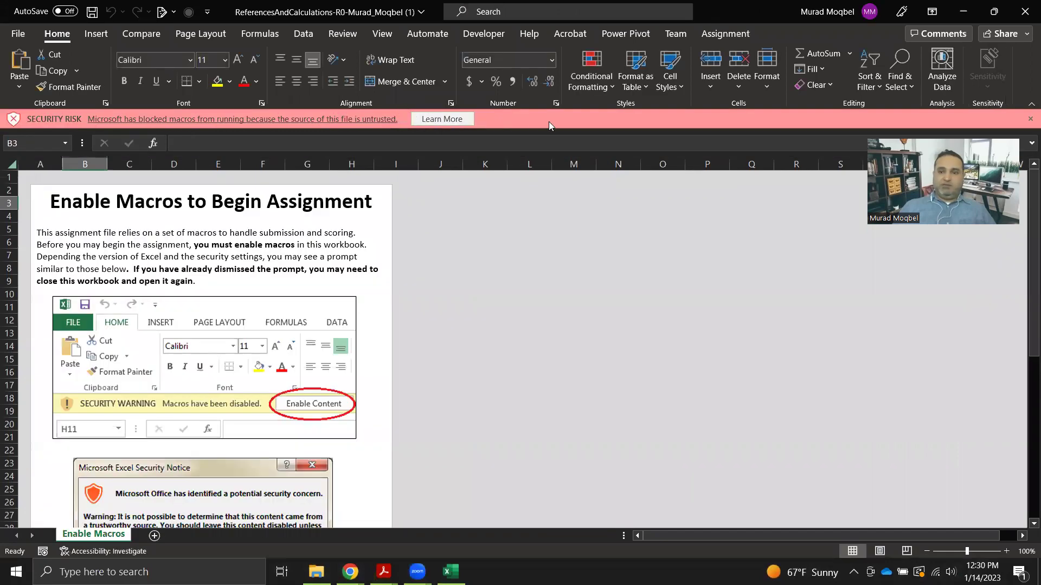
{"action": "left_click", "coordinate": [270, 120]}
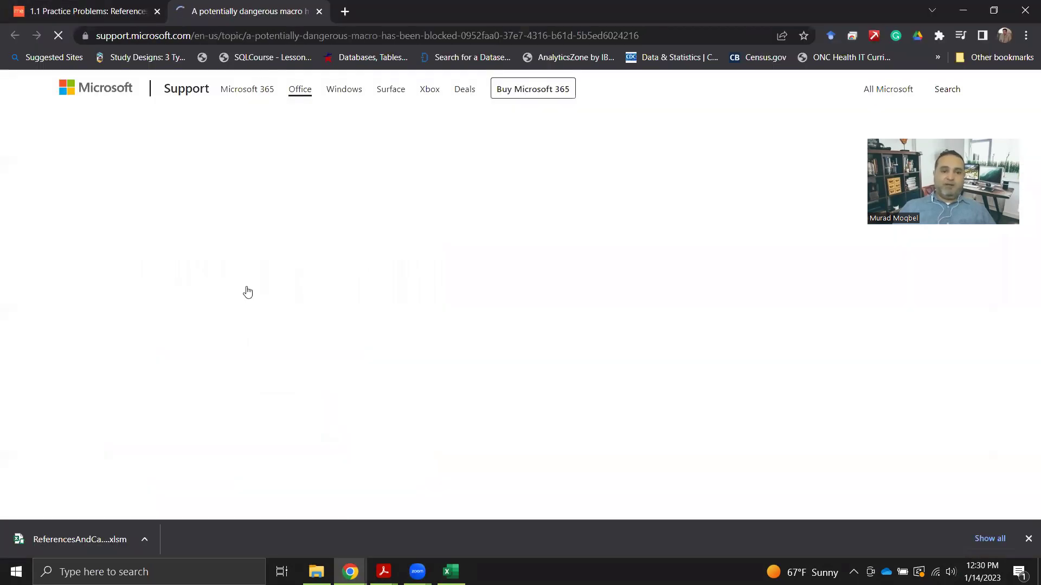
Read the support article's Unblock checkbox instructions, then minimize Chrome to return to Excel.
{"action": "scroll", "coordinate": [257, 351], "scroll_direction": "down", "scroll_amount": 8}
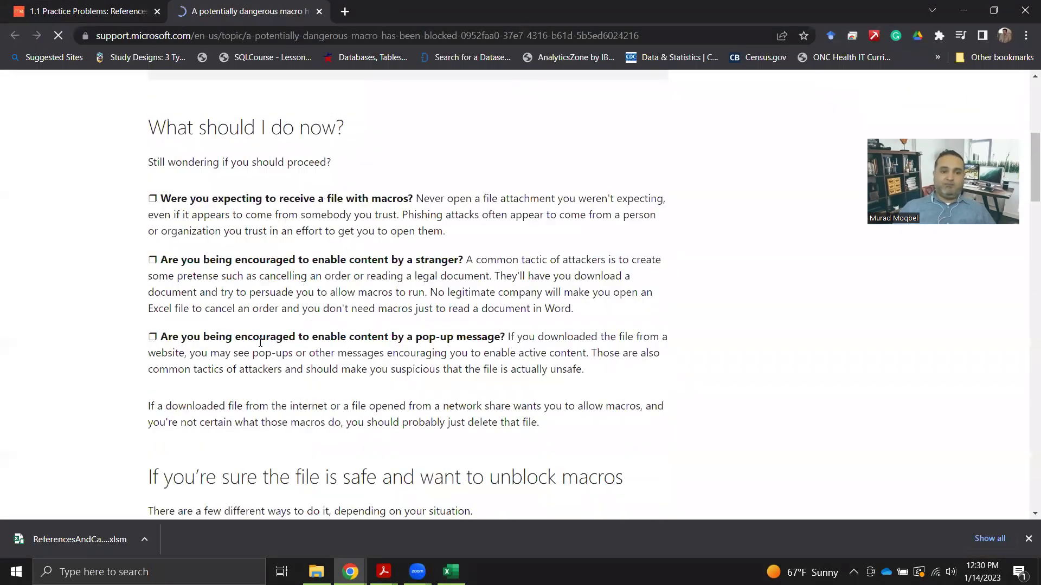
{"action": "scroll", "coordinate": [256, 351], "scroll_direction": "down", "scroll_amount": 8}
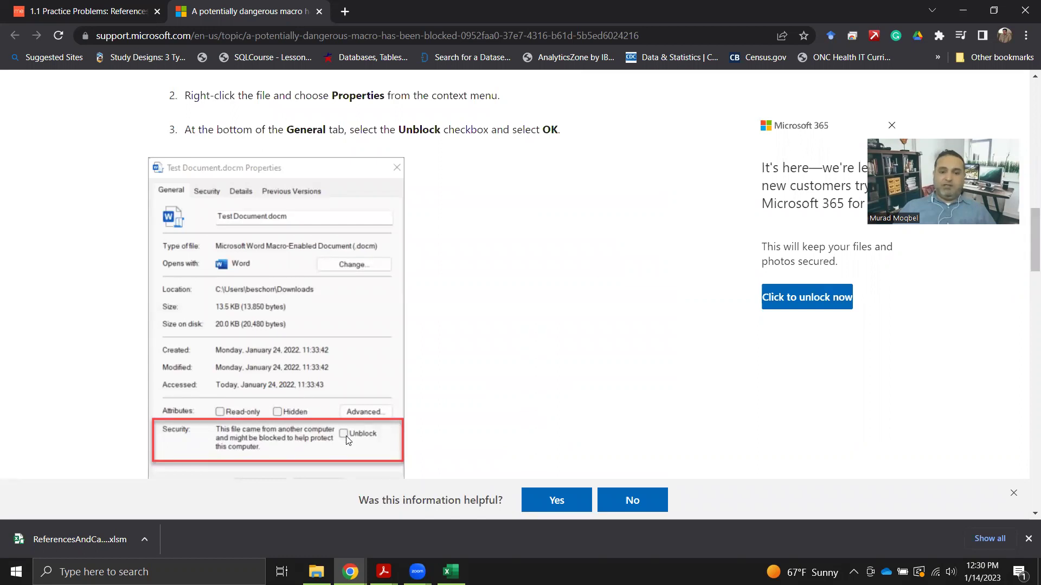
{"action": "scroll", "coordinate": [345, 439], "scroll_direction": "down", "scroll_amount": 2}
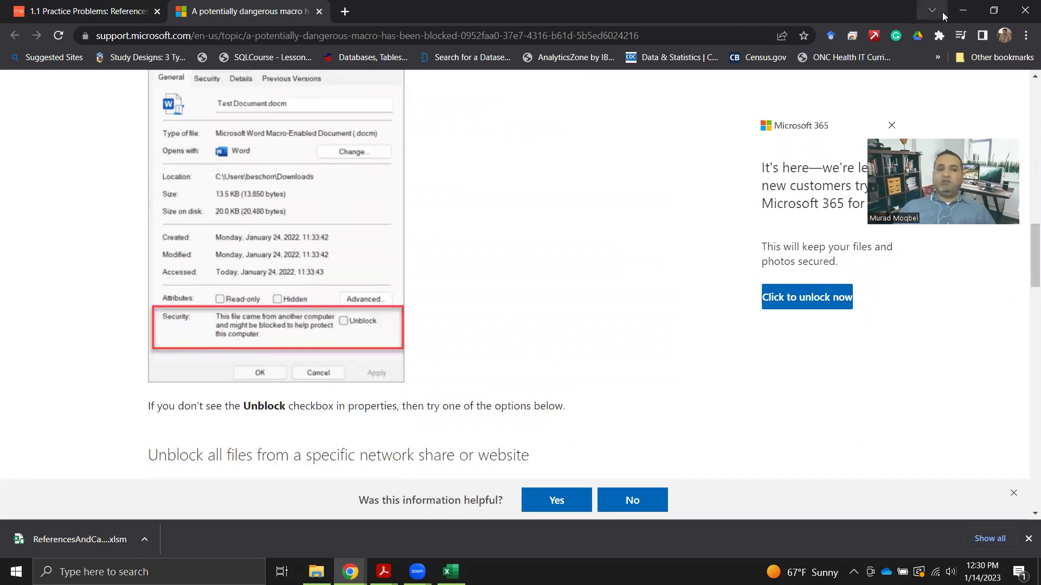
{"action": "left_click", "coordinate": [964, 11]}
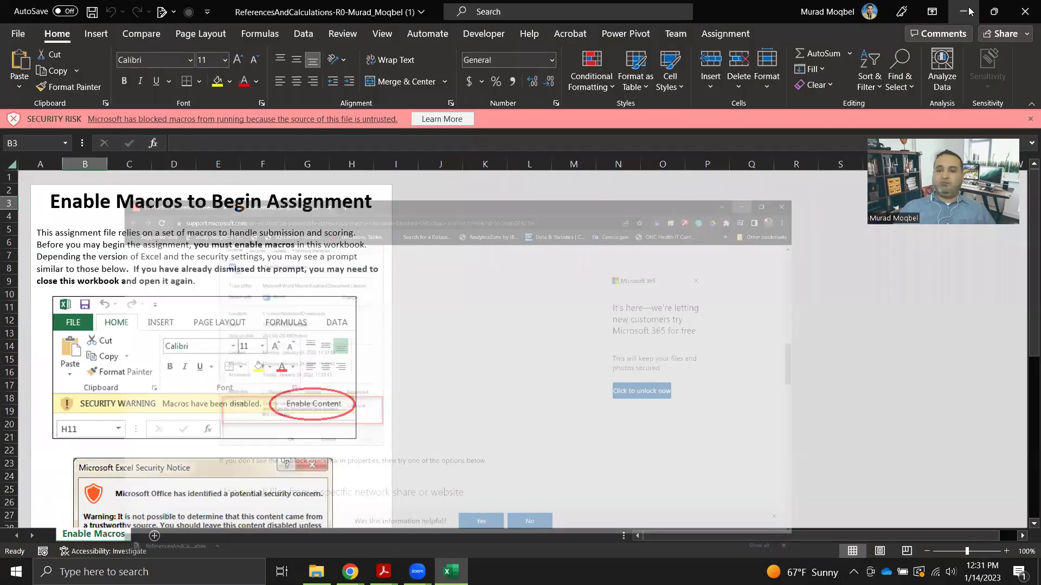
Close the workbook, tick Unblock in the file's Properties, apply, and reopen it in Excel.
{"action": "left_click", "coordinate": [1025, 11]}
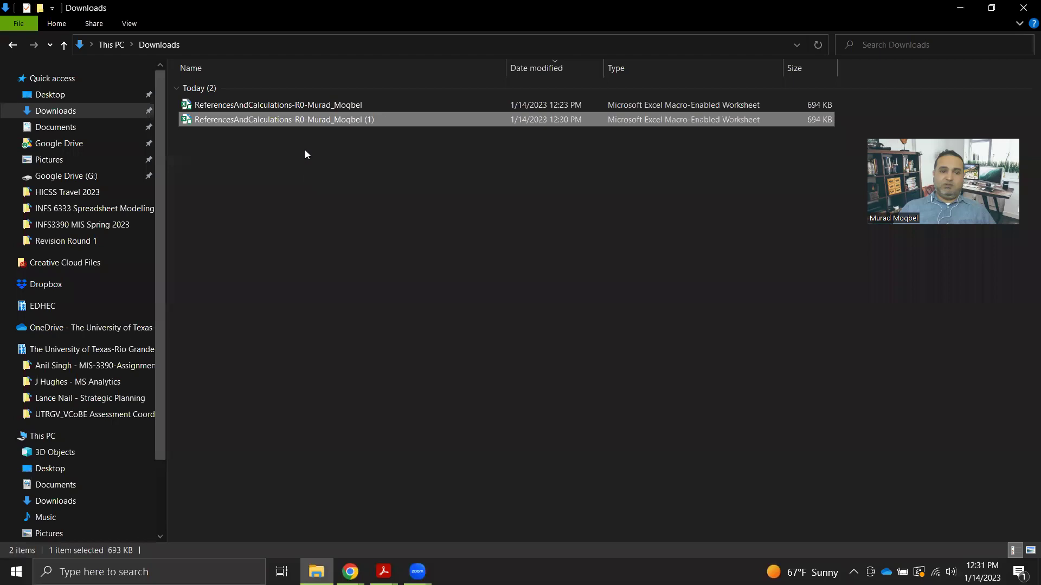
{"action": "right_click", "coordinate": [337, 116]}
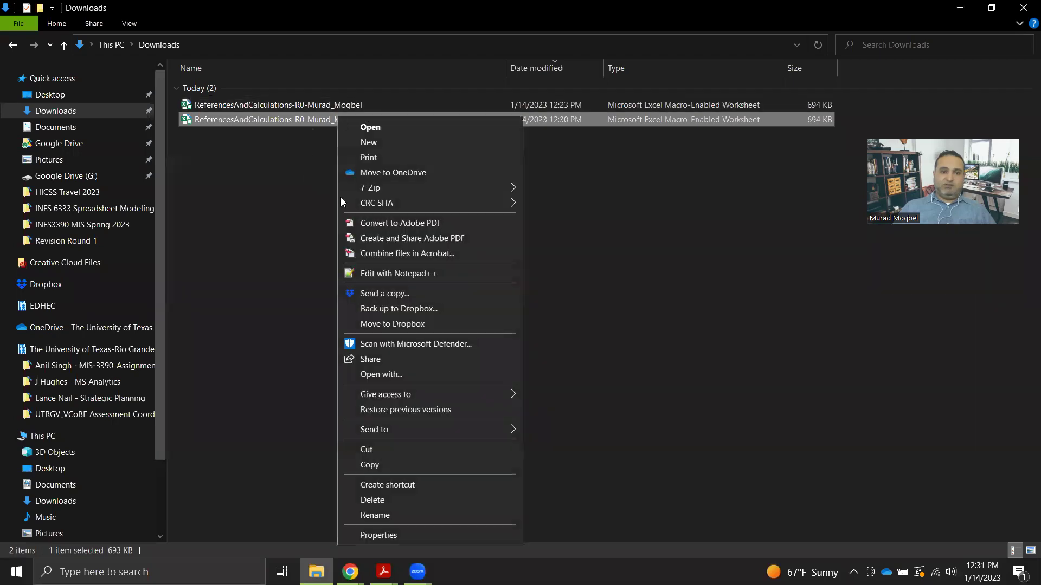
{"action": "left_click", "coordinate": [373, 535]}
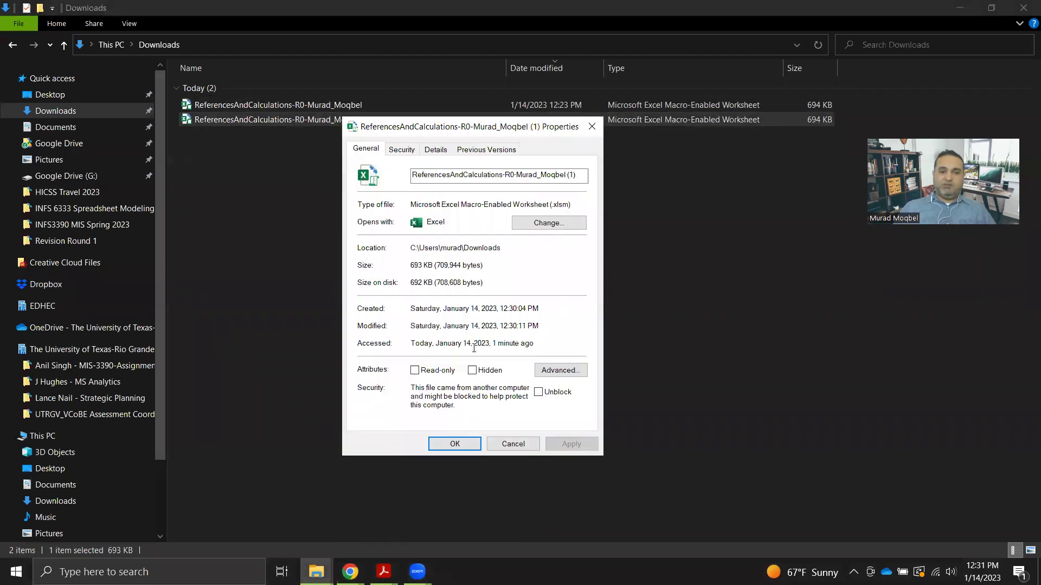
{"action": "left_click", "coordinate": [538, 393]}
{"action": "left_click", "coordinate": [572, 444]}
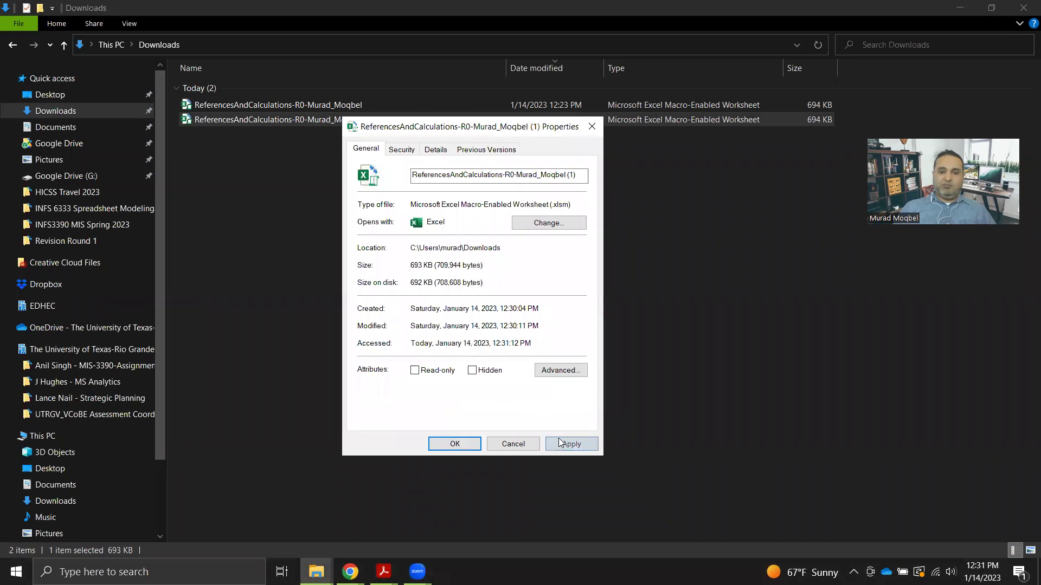
{"action": "left_click", "coordinate": [455, 444]}
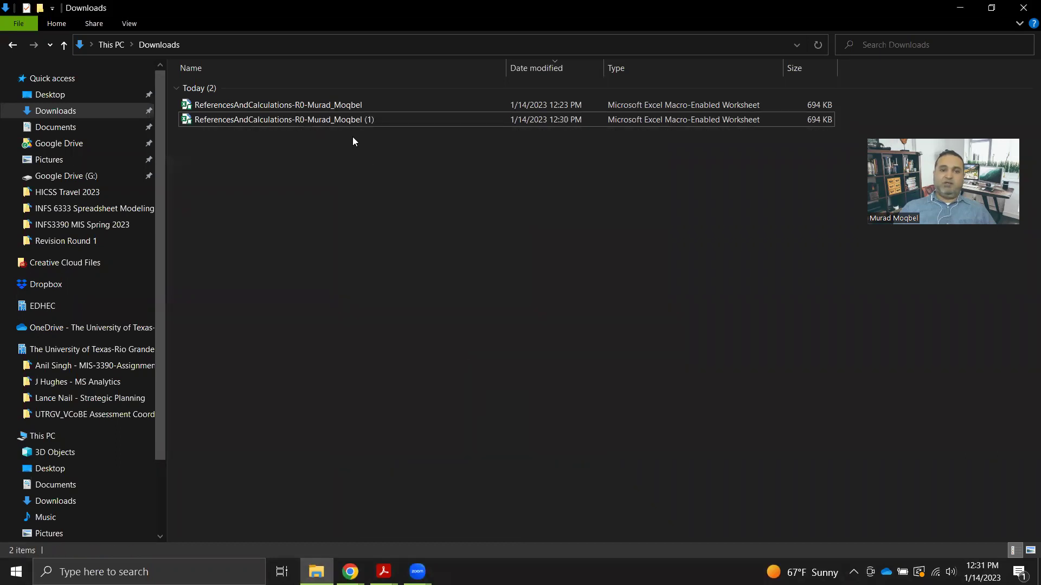
{"action": "double_click", "coordinate": [323, 121]}
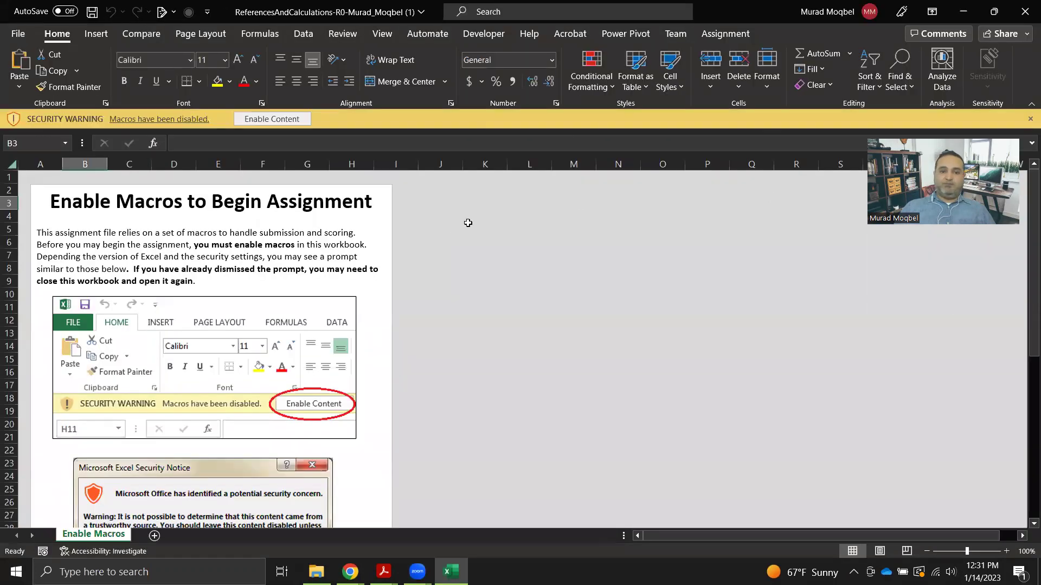
Enable the workbook's macros via Enable Content to reveal the Referencing Cells sheet.
{"action": "left_click", "coordinate": [256, 120]}
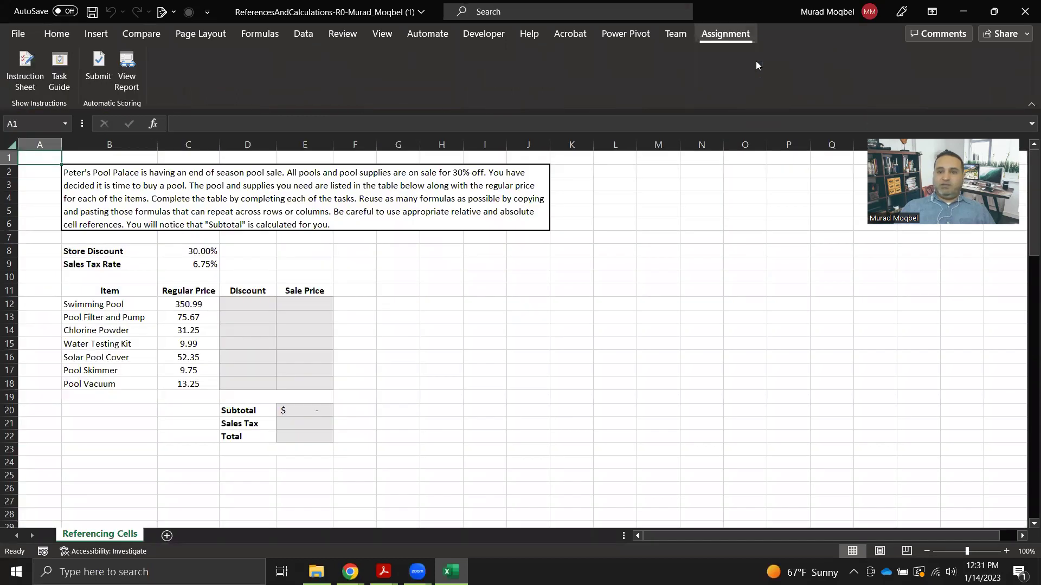
Show the Assignment Task Guide lower on screen and advance it to the Context page.
{"action": "left_click", "coordinate": [60, 66]}
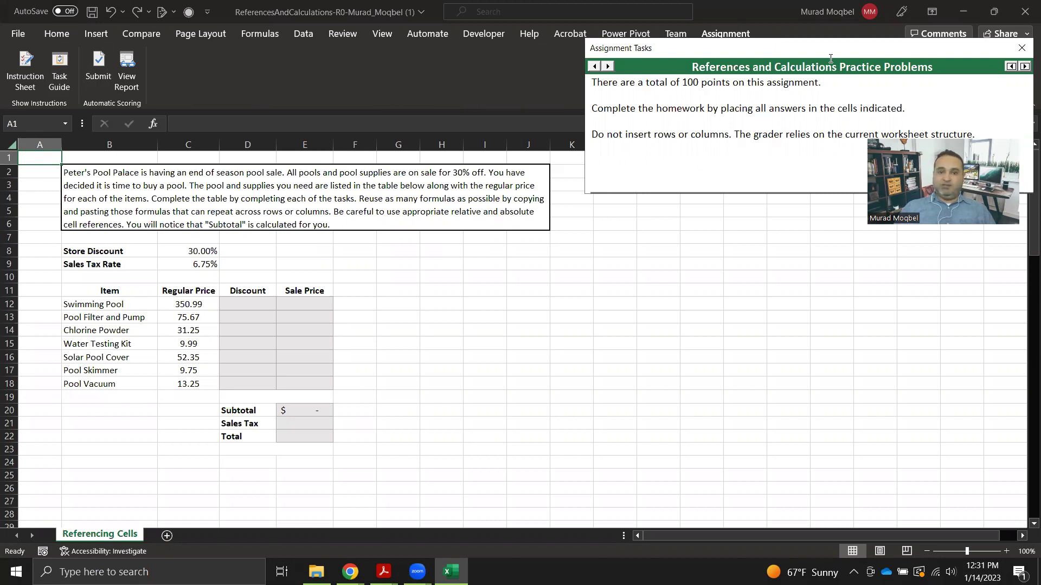
{"action": "left_click_drag", "start_coordinate": [650, 48], "coordinate": [521, 76]}
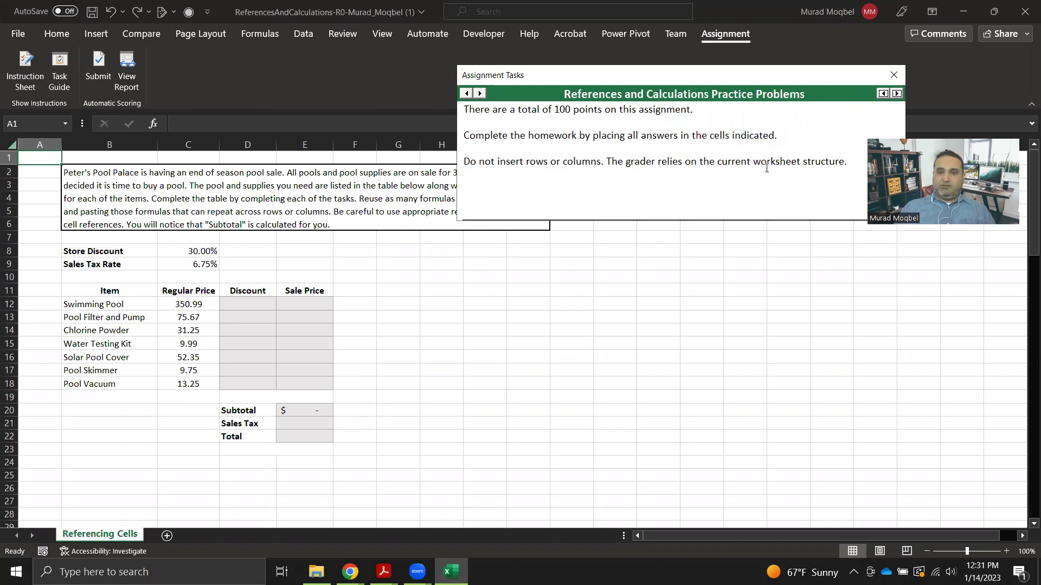
{"action": "left_click", "coordinate": [897, 94]}
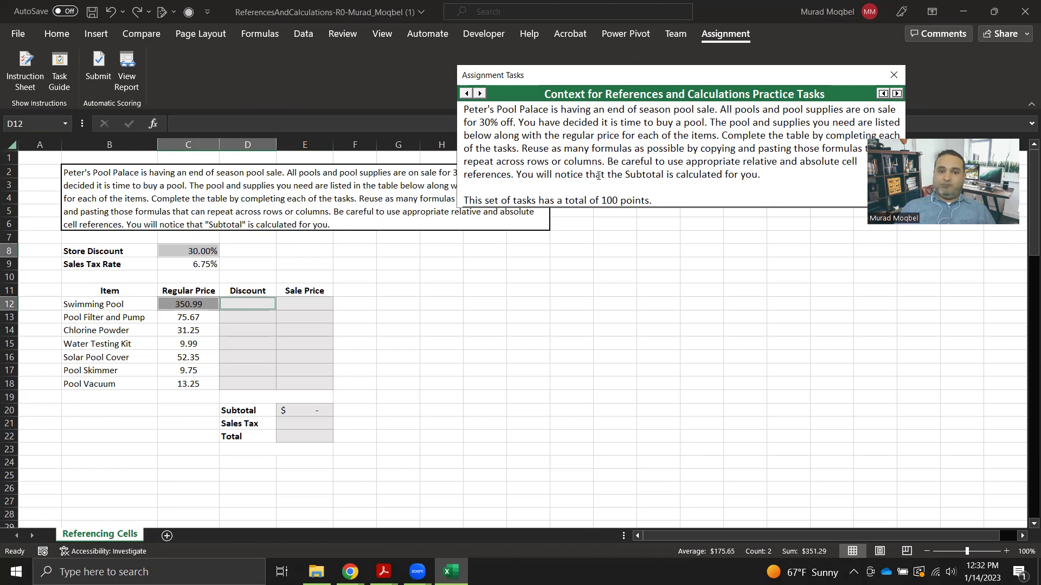
Enter the discount formula =C12*C$8 in cell D12.
{"action": "left_click", "coordinate": [235, 304]}
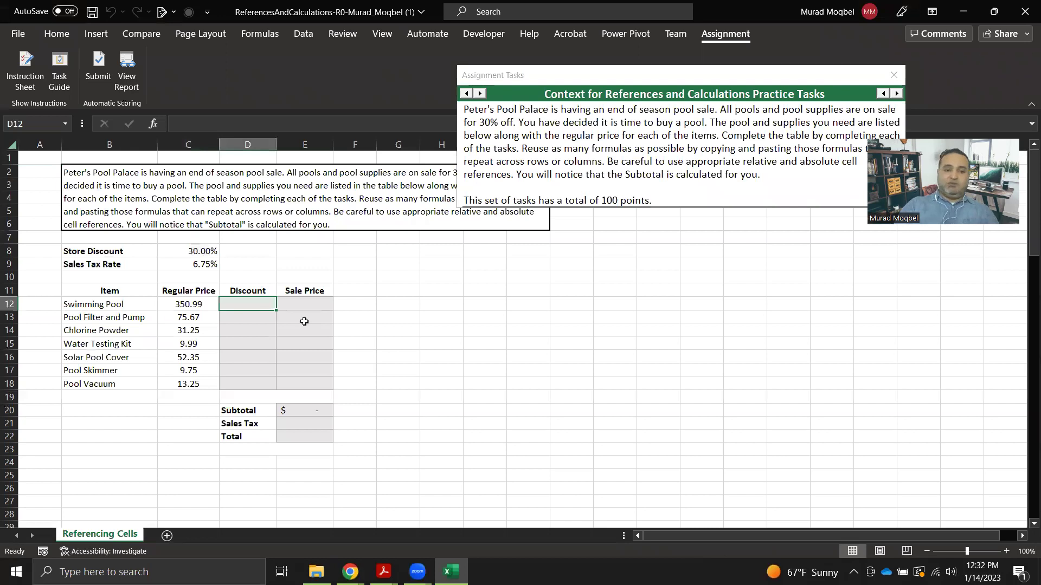
{"action": "type", "text": "="}
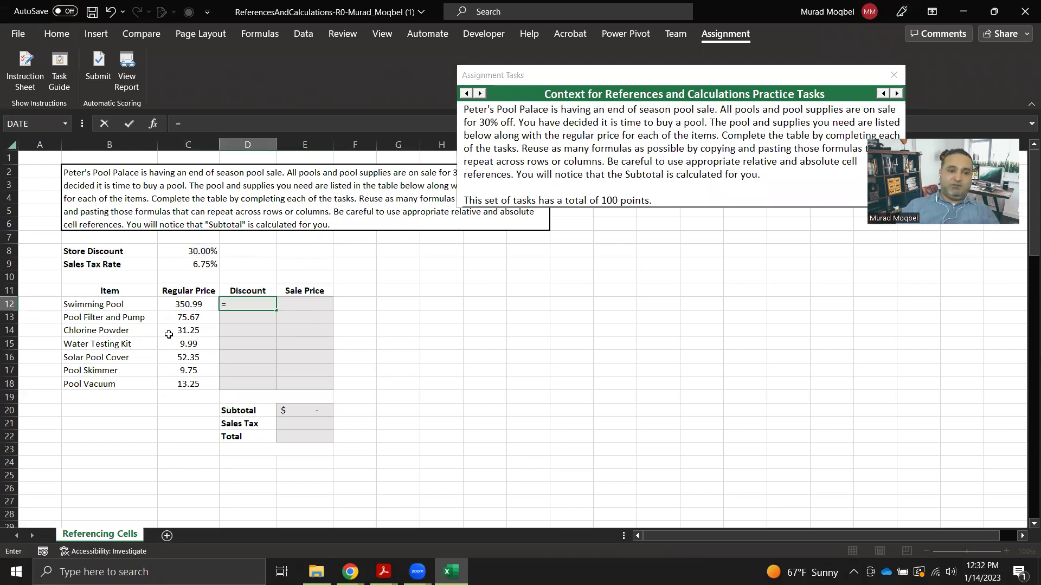
{"action": "left_click", "coordinate": [209, 306]}
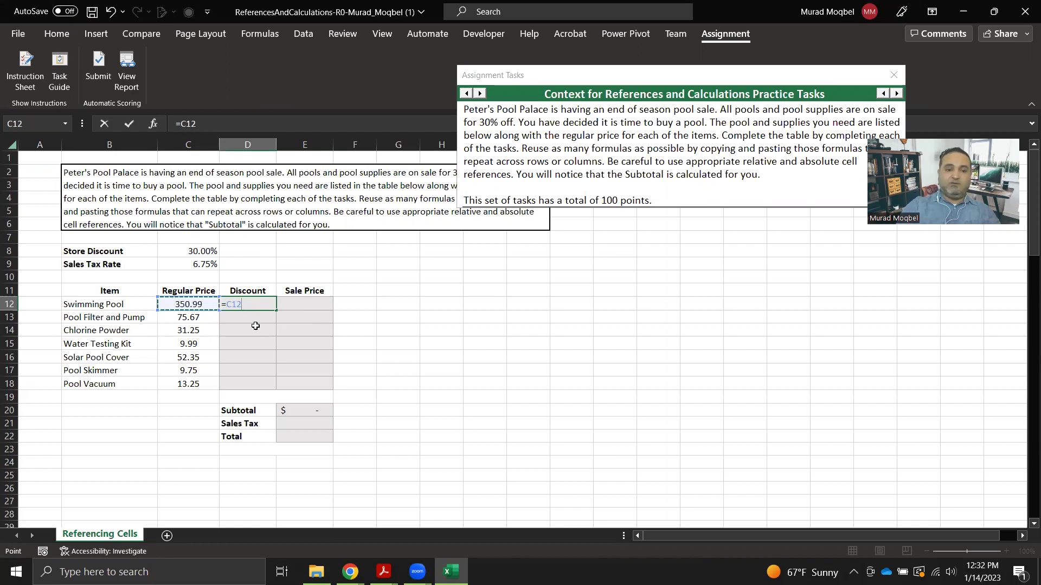
{"action": "type", "text": "*"}
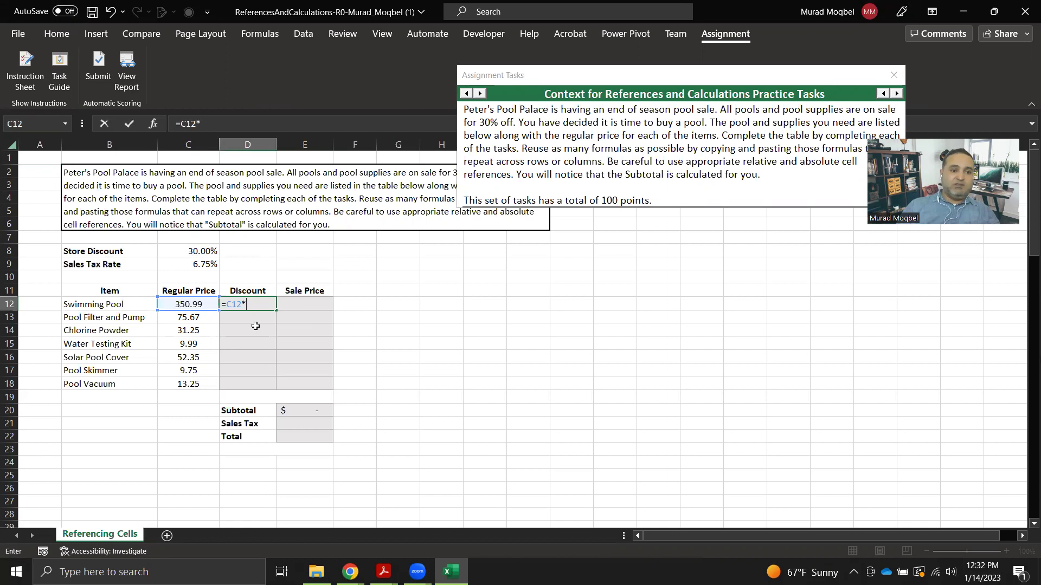
{"action": "left_click", "coordinate": [209, 249]}
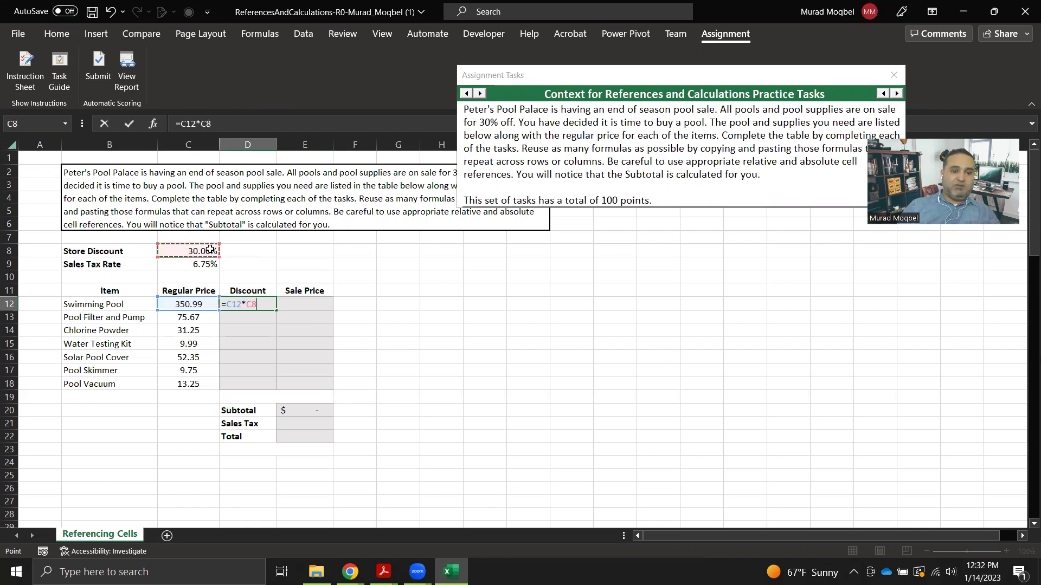
{"action": "left_click", "coordinate": [254, 305]}
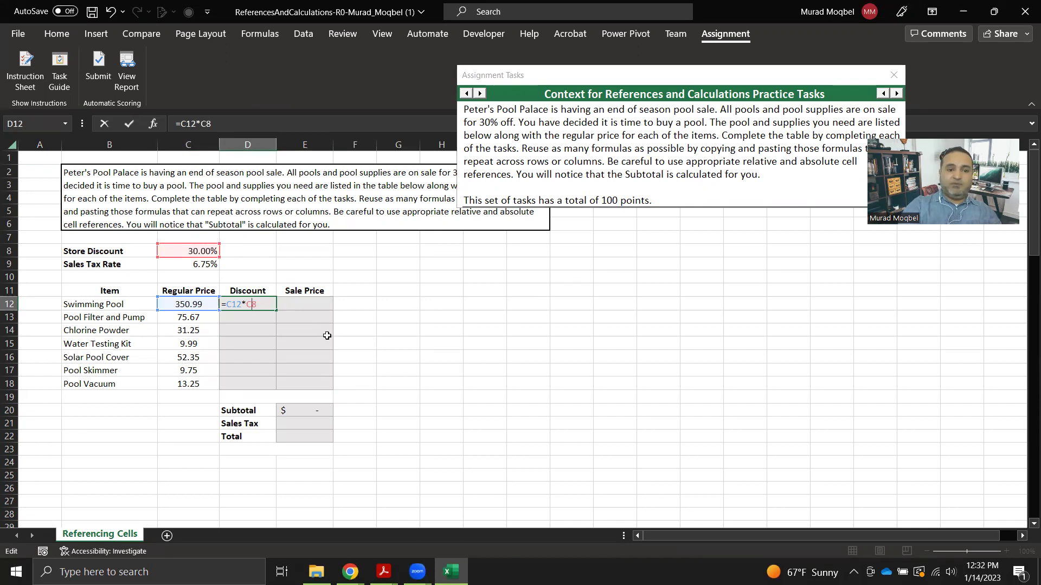
{"action": "type", "text": "$"}
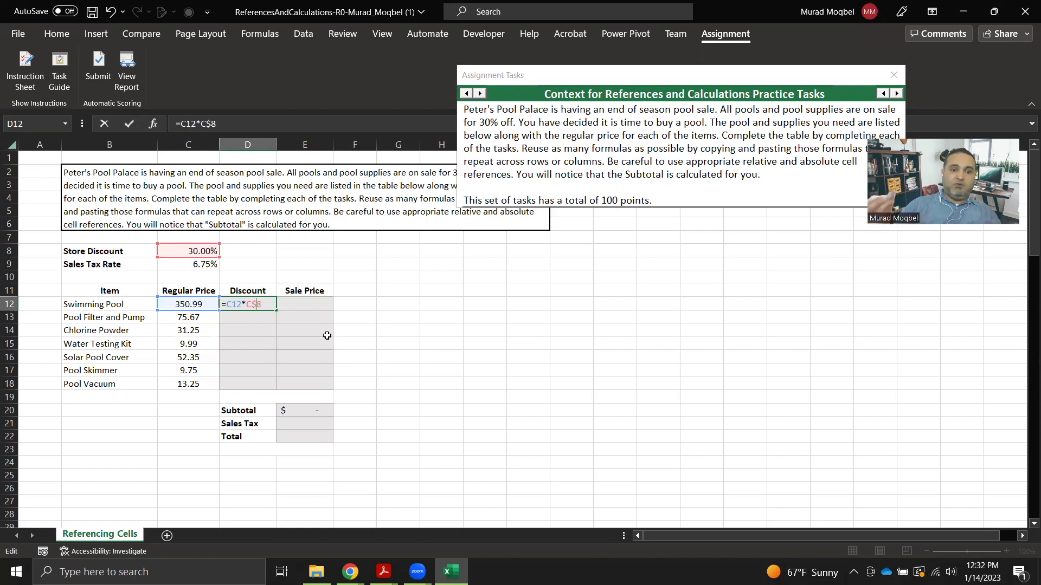
{"action": "key", "text": "ctrl+Return"}
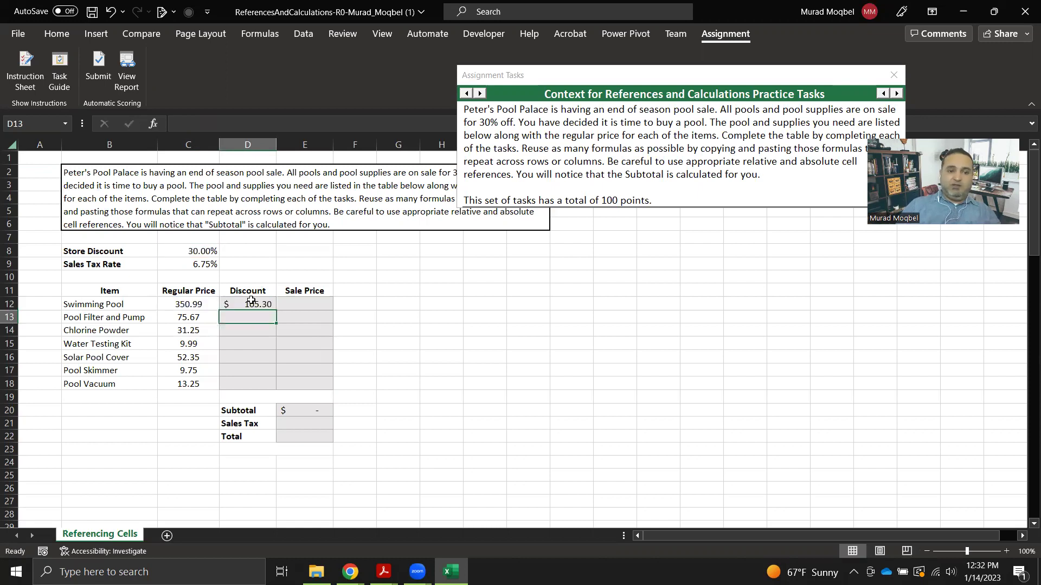
Fill the discount formula down to D18, verify it there, and close the task pane.
{"action": "left_click_drag", "start_coordinate": [278, 313], "coordinate": [259, 385]}
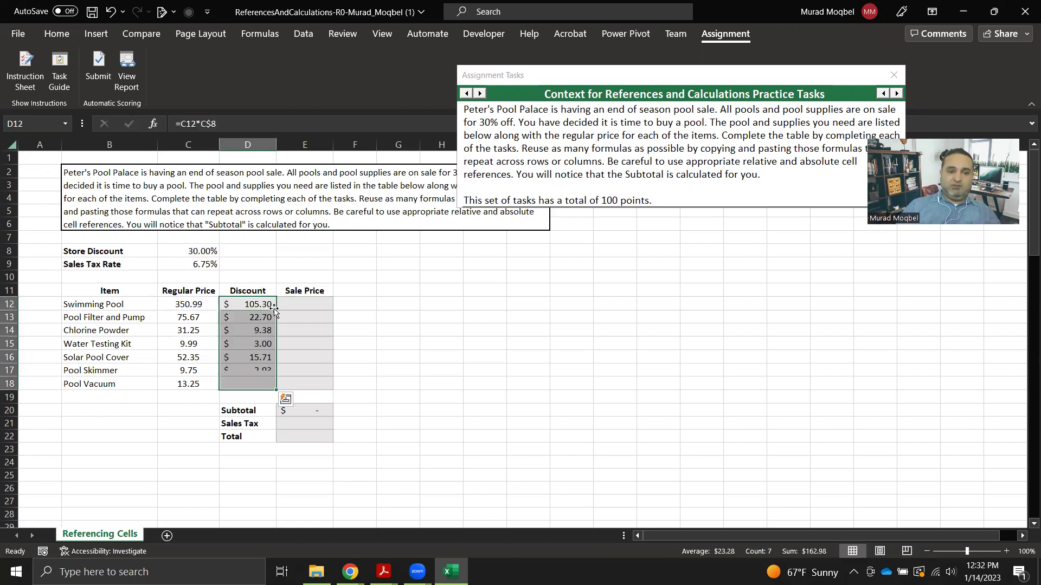
{"action": "double_click", "coordinate": [258, 385]}
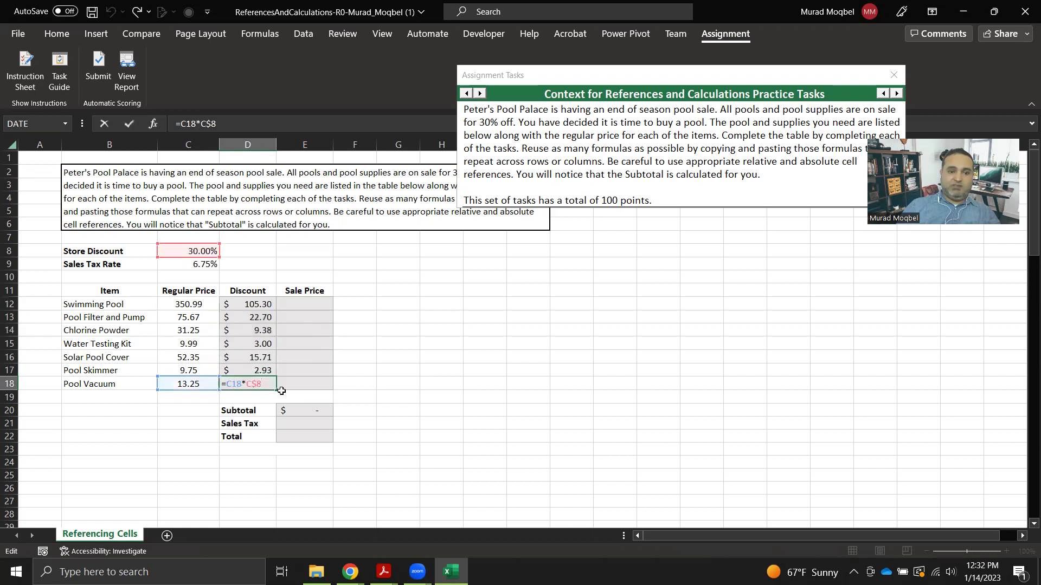
{"action": "key", "text": "Return"}
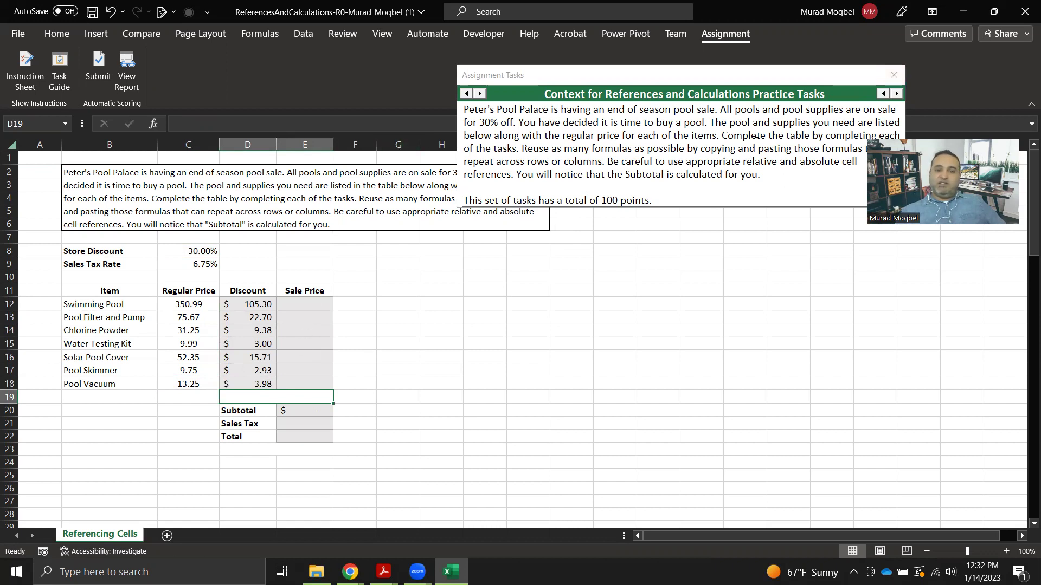
{"action": "left_click", "coordinate": [893, 75]}
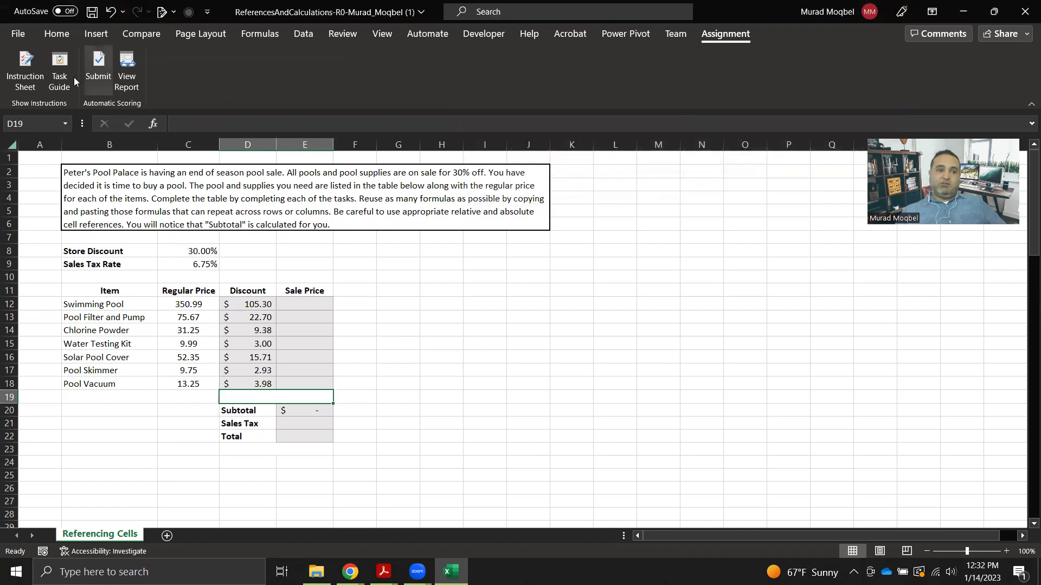
Start the assignment submission and sign in with the MyEducator e-mail and password.
{"action": "left_click", "coordinate": [99, 68]}
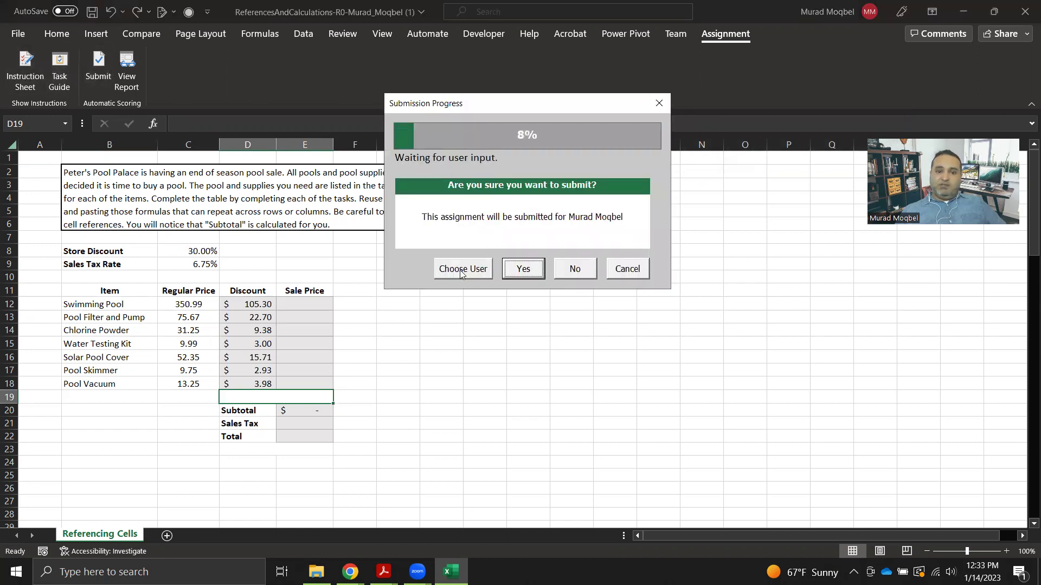
{"action": "left_click", "coordinate": [461, 271]}
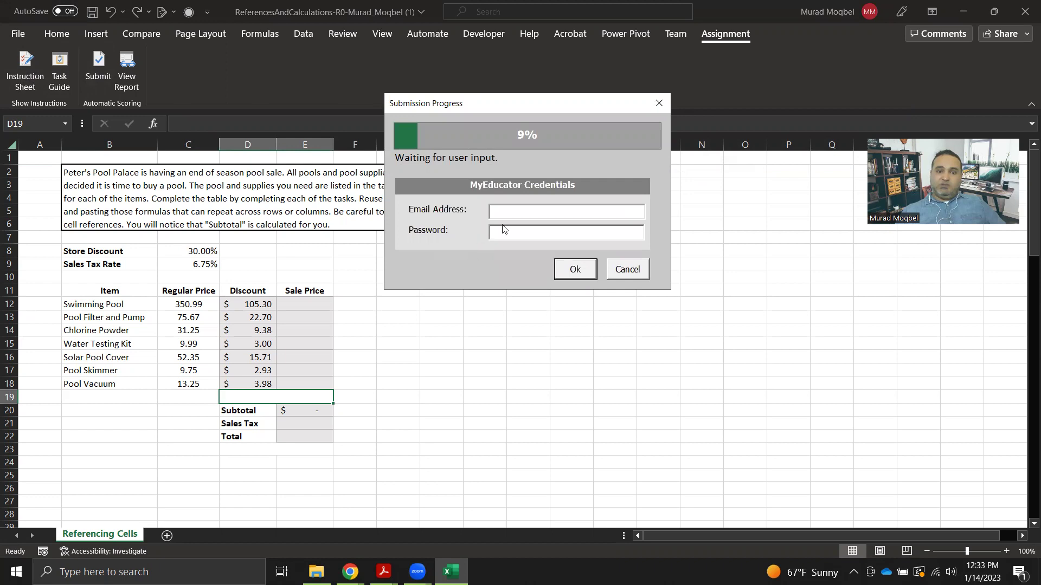
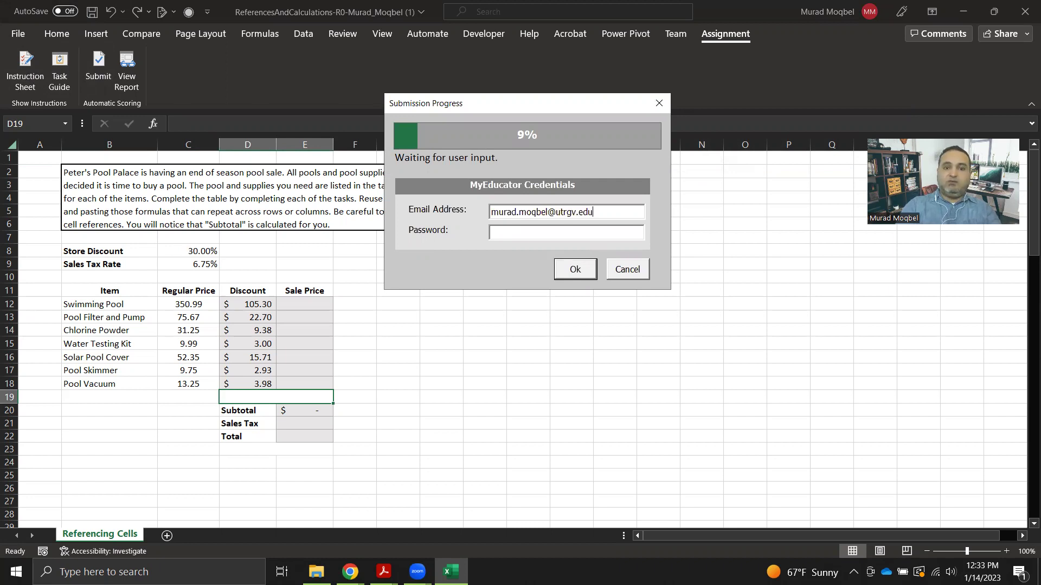
{"action": "type", "text": "••••••••"}
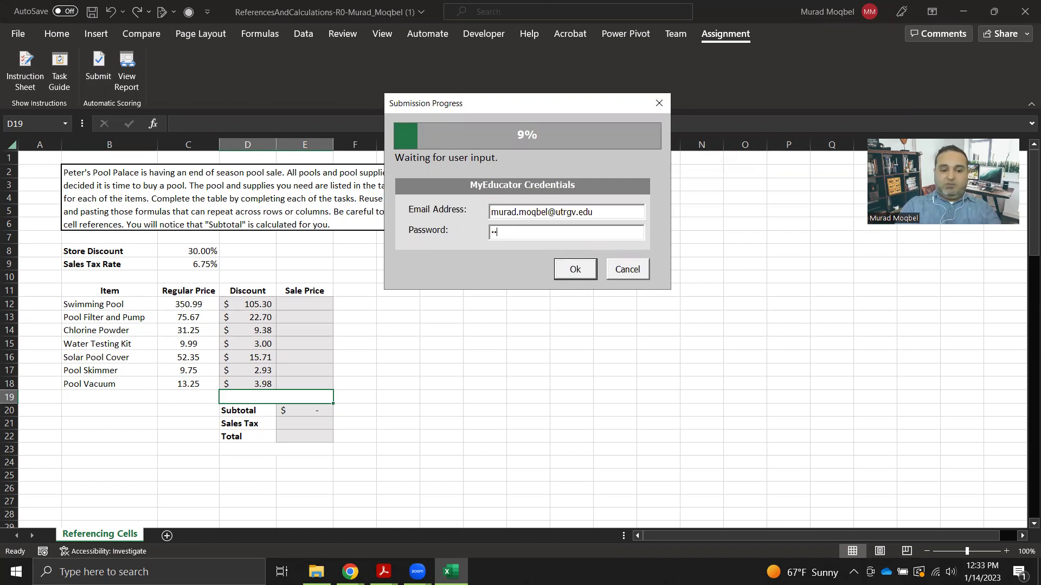
{"action": "left_click", "coordinate": [583, 270]}
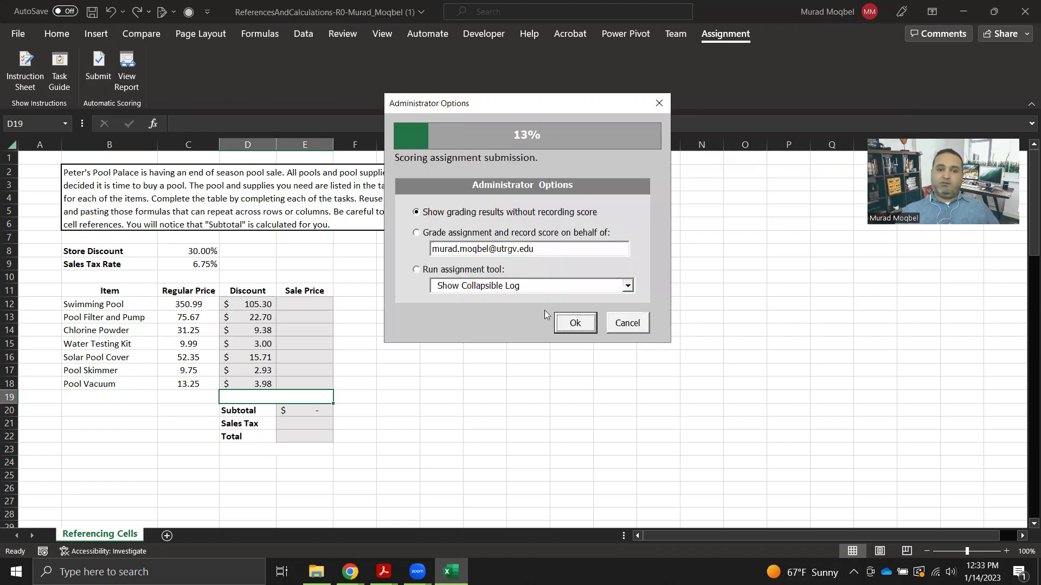
Grade and record the score, then rerun grading with Show grading results only.
{"action": "left_click", "coordinate": [417, 234]}
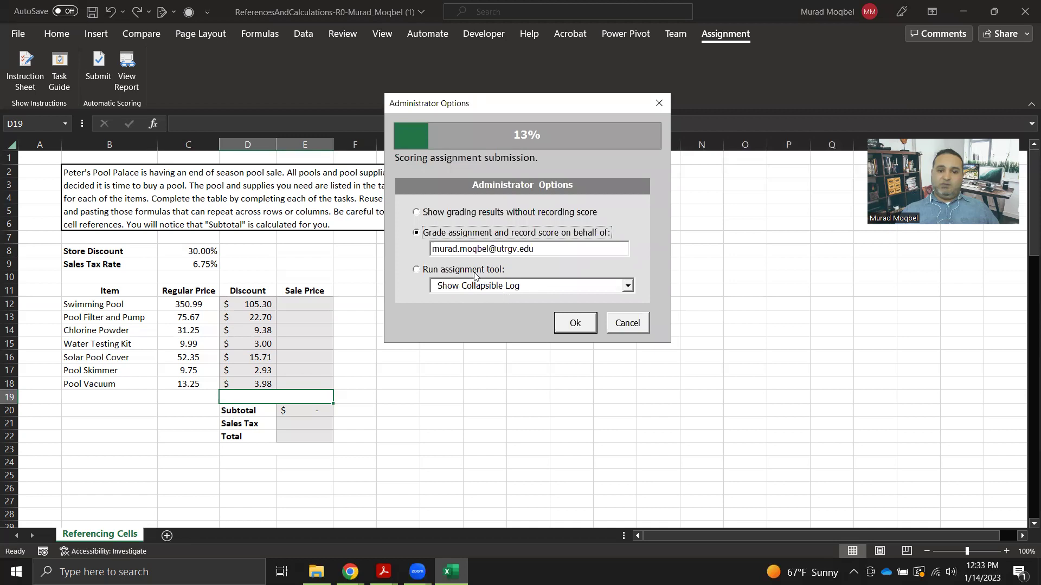
{"action": "left_click", "coordinate": [575, 323]}
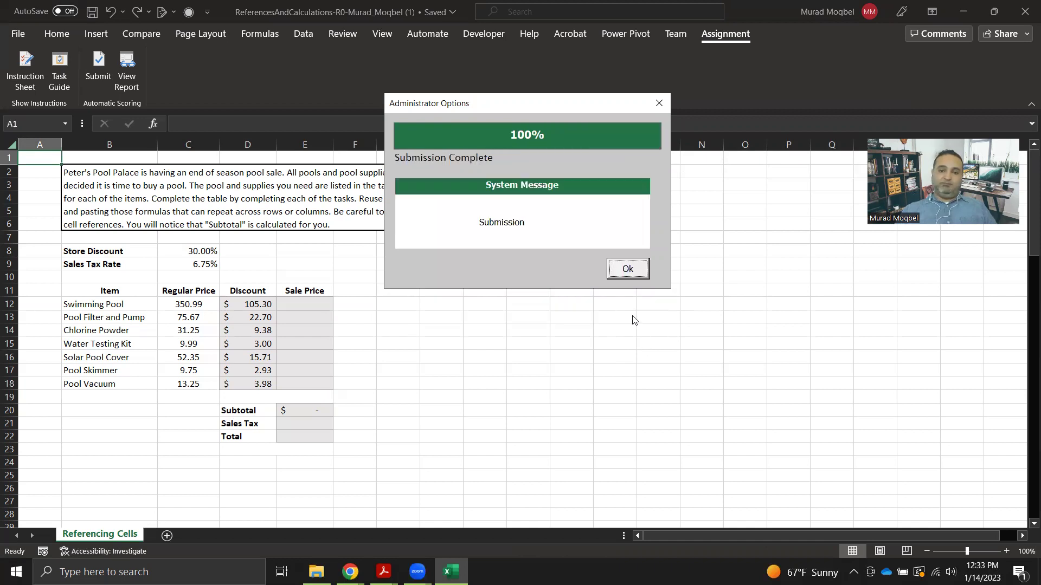
{"action": "left_click", "coordinate": [629, 270]}
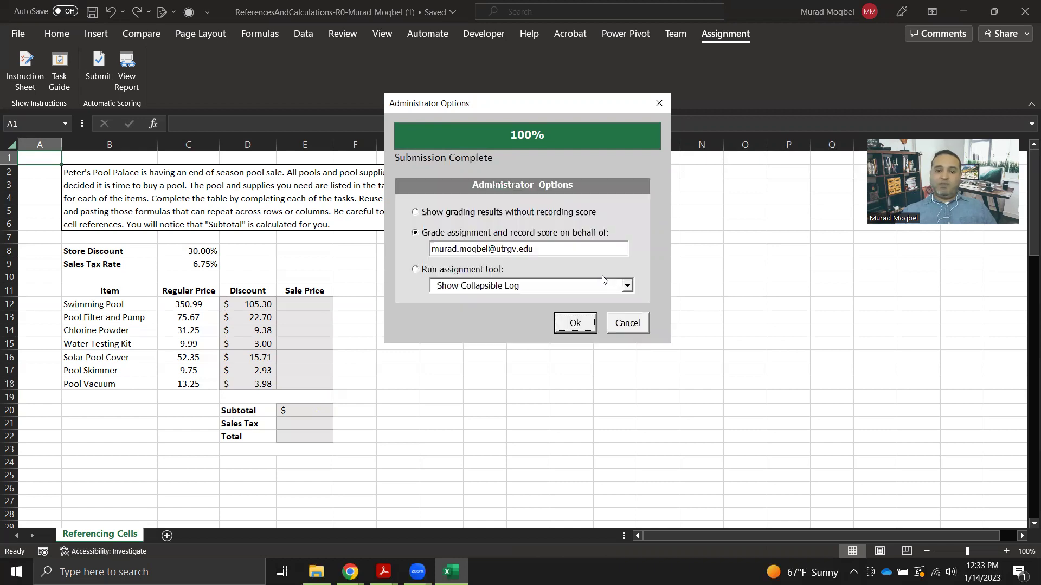
{"action": "left_click", "coordinate": [419, 215]}
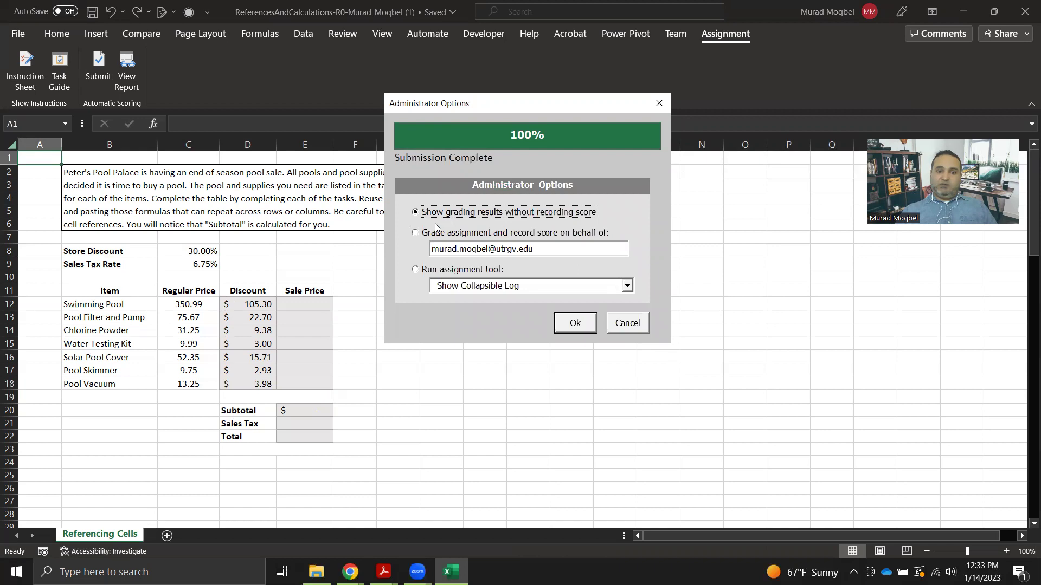
{"action": "left_click", "coordinate": [596, 325]}
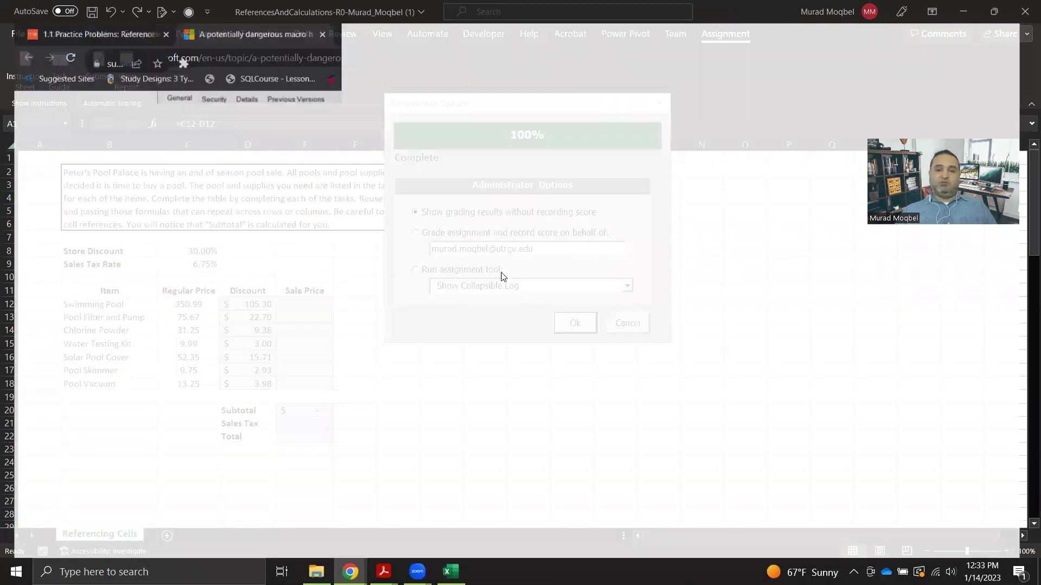
Review the score report: Task 1 at 25/25, Tasks 2–4 at 0/25, 25/100 overall.
{"action": "scroll", "coordinate": [450, 358], "scroll_direction": "down", "scroll_amount": 4}
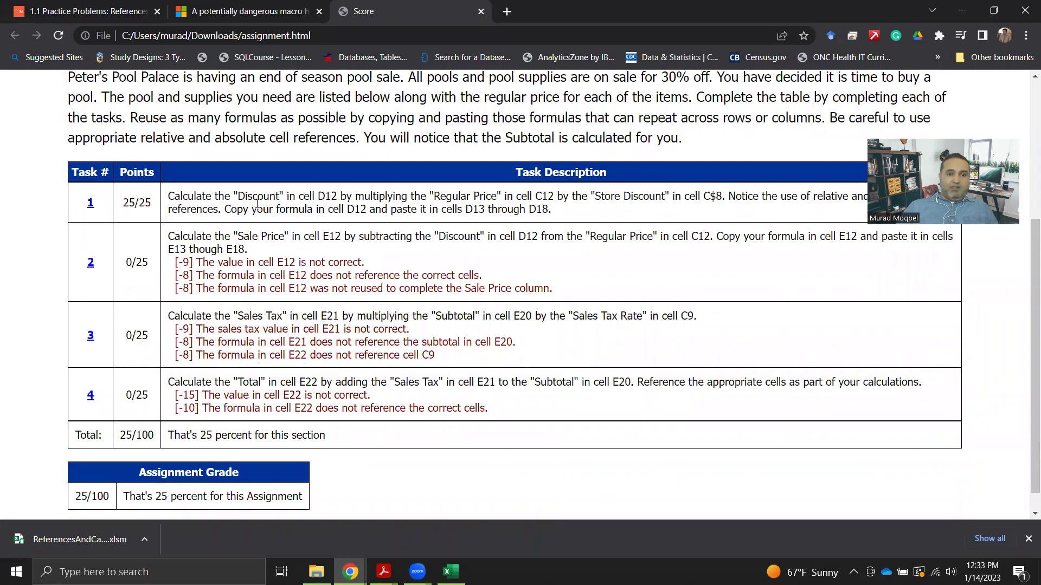
{"action": "left_click_drag", "start_coordinate": [137, 203], "coordinate": [124, 207]}
{"action": "left_click", "coordinate": [182, 258]}
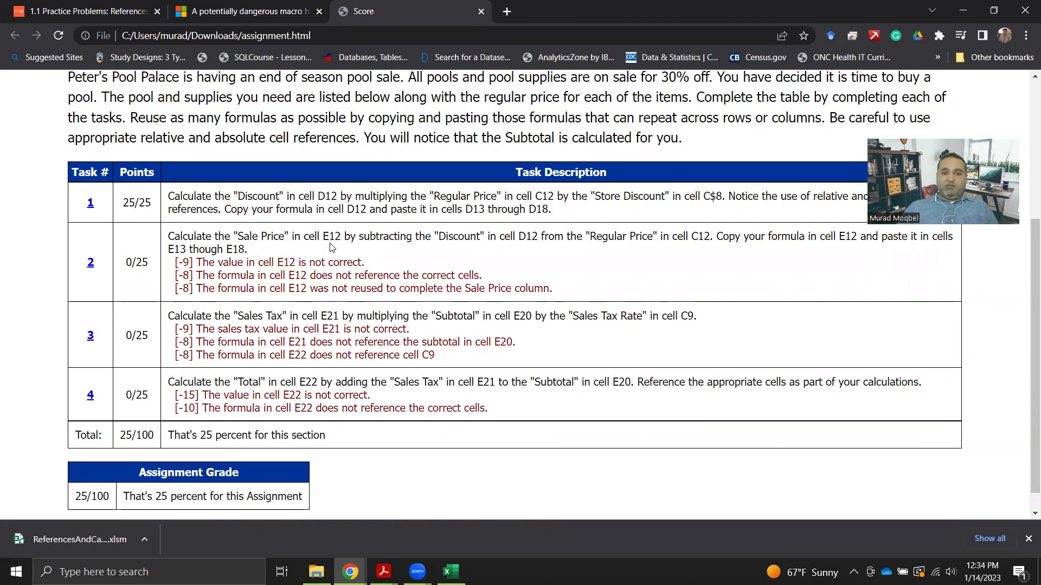
{"action": "scroll", "coordinate": [332, 248], "scroll_direction": "up", "scroll_amount": 2}
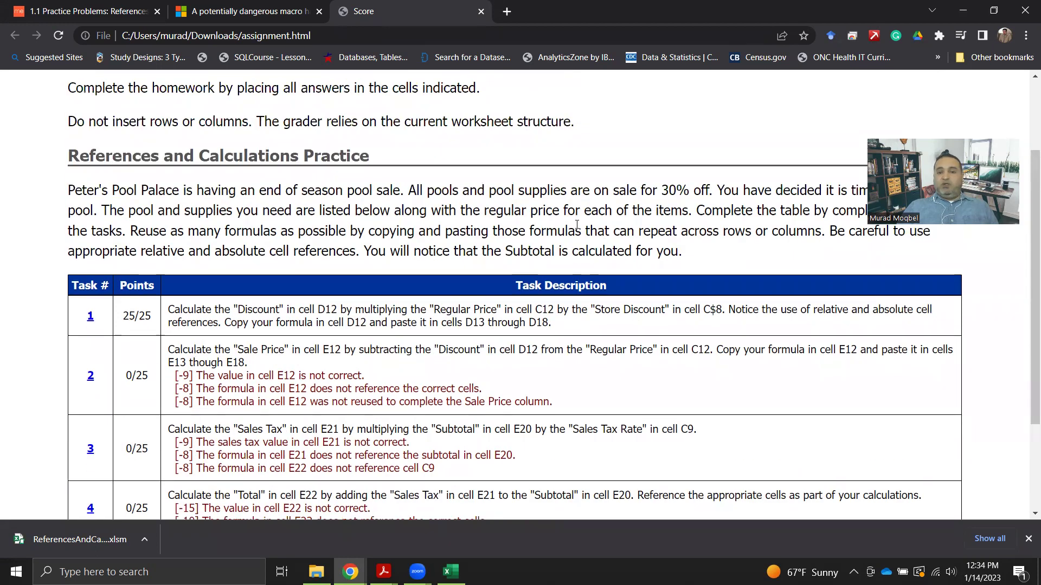
Back in Excel, cancel the scoring options dialog and abandon the formula started in E12.
{"action": "left_click", "coordinate": [451, 572]}
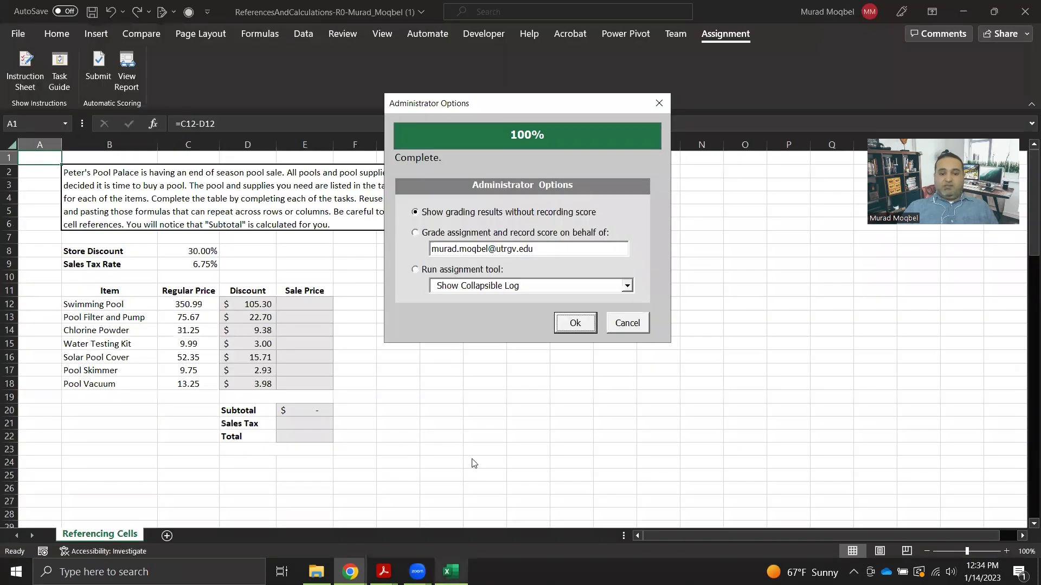
{"action": "left_click", "coordinate": [627, 323]}
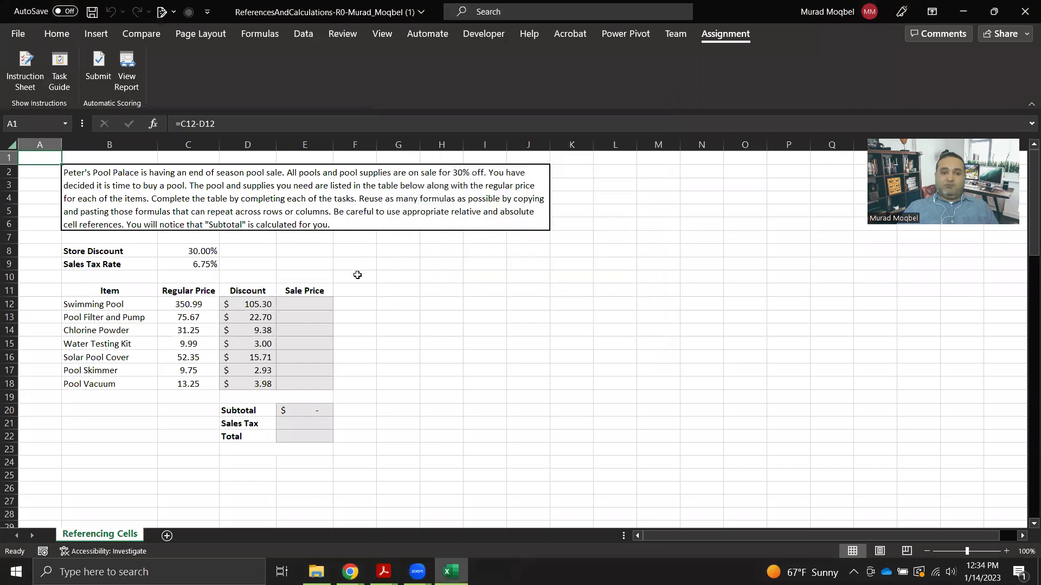
{"action": "left_click", "coordinate": [303, 304]}
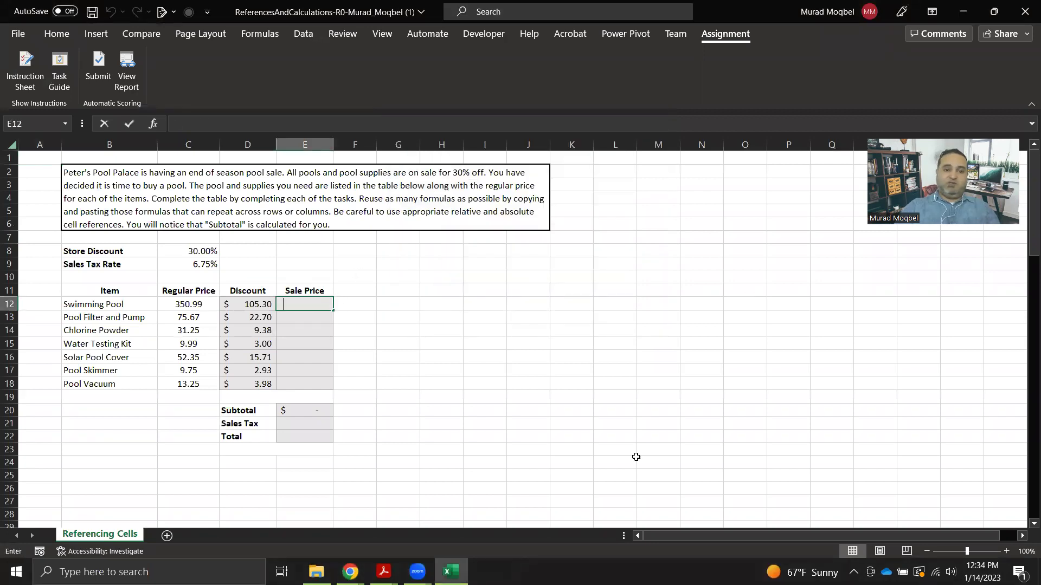
{"action": "type", "text": "="}
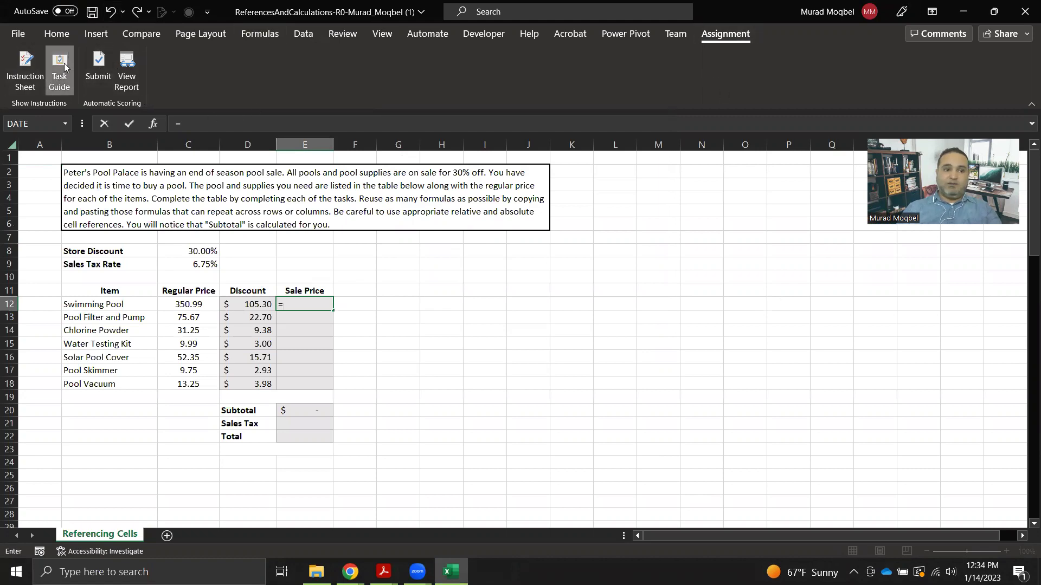
{"action": "key", "text": "F2"}
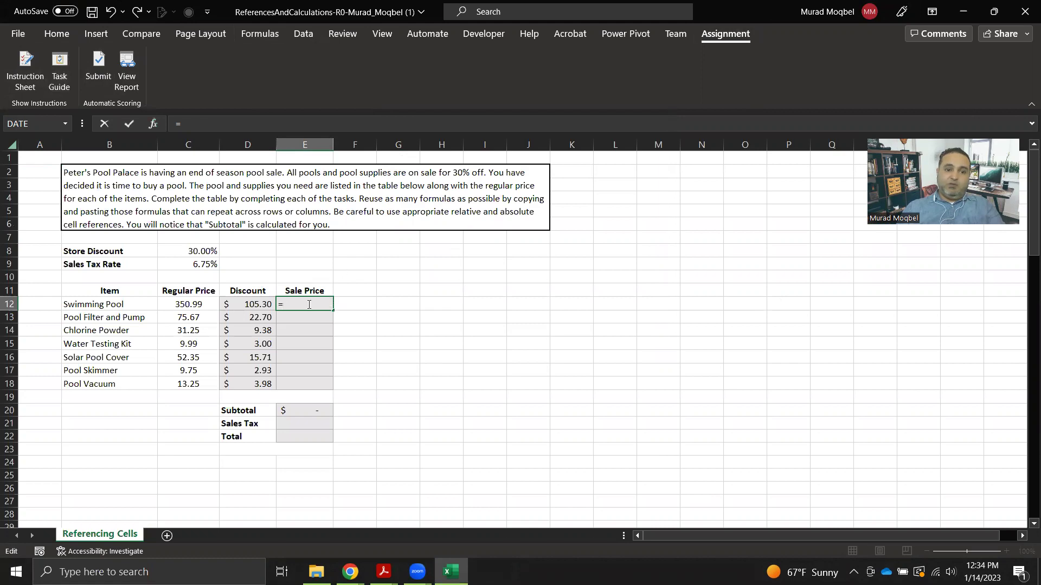
{"action": "key", "text": "BackSpace"}
Open the Assignment Tasks guide and advance it to task 1's Discount instructions.
{"action": "left_click", "coordinate": [390, 206]}
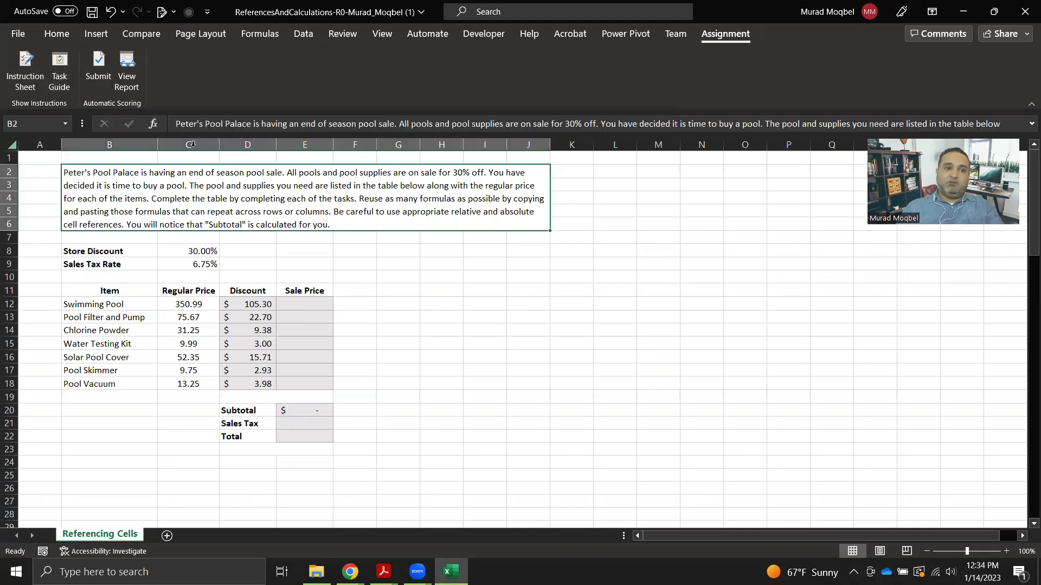
{"action": "left_click", "coordinate": [64, 75]}
{"action": "left_click", "coordinate": [896, 93]}
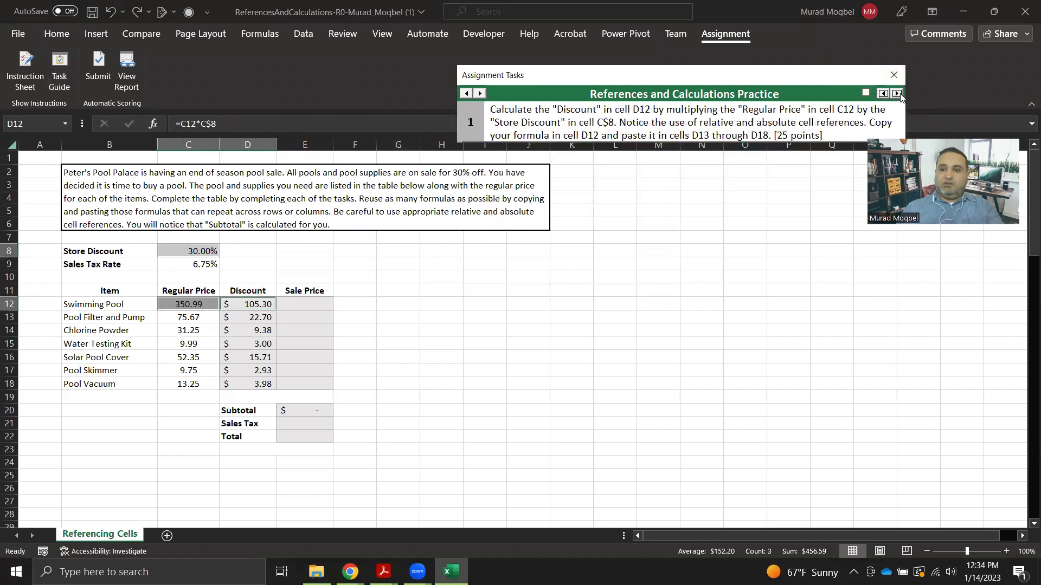
Enter =C12-D12 in E12 and fill it down through E18 for the Sale Prices.
{"action": "left_click", "coordinate": [897, 93]}
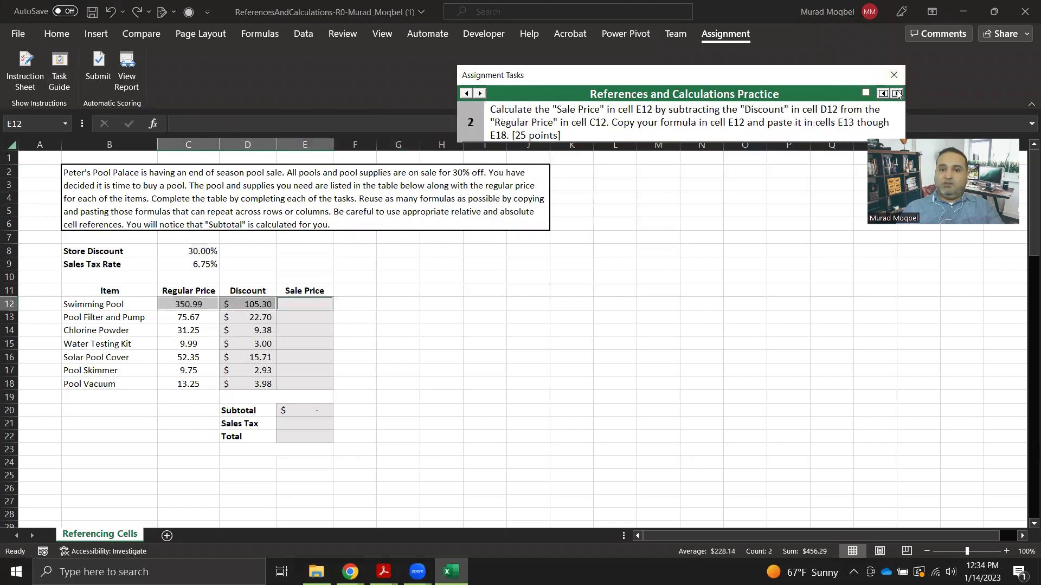
{"action": "left_click", "coordinate": [297, 301]}
{"action": "type", "text": "="}
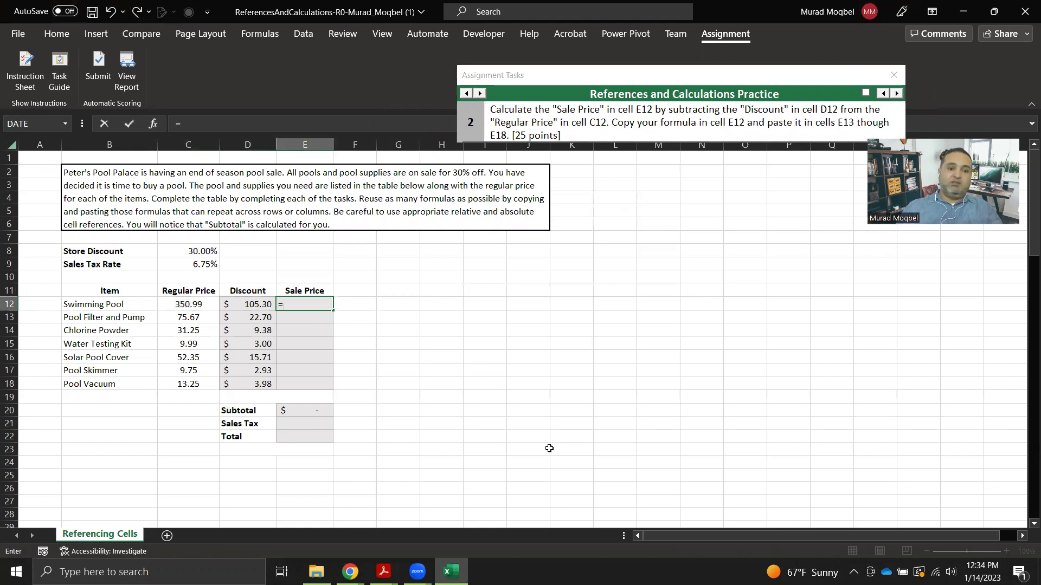
{"action": "left_click", "coordinate": [190, 303]}
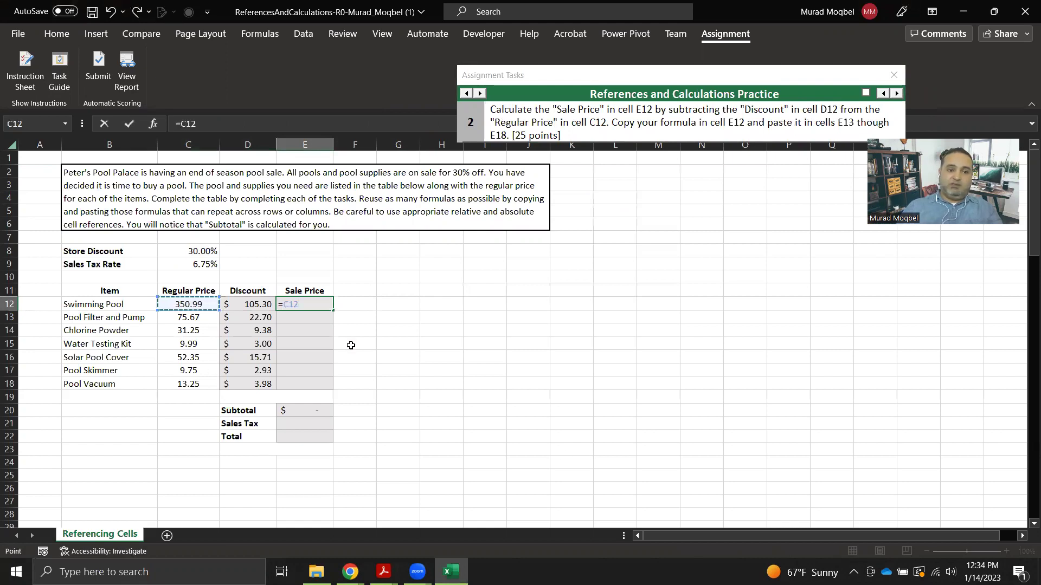
{"action": "type", "text": "*"}
{"action": "key", "text": "BackSpace"}
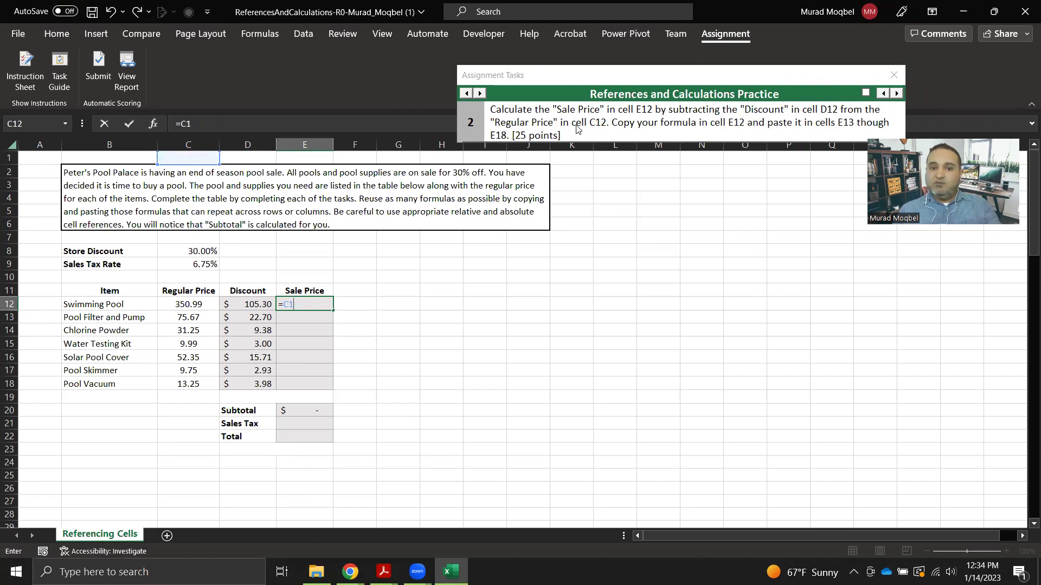
{"action": "key", "text": "BackSpace"}
{"action": "key", "text": "BackSpace"}
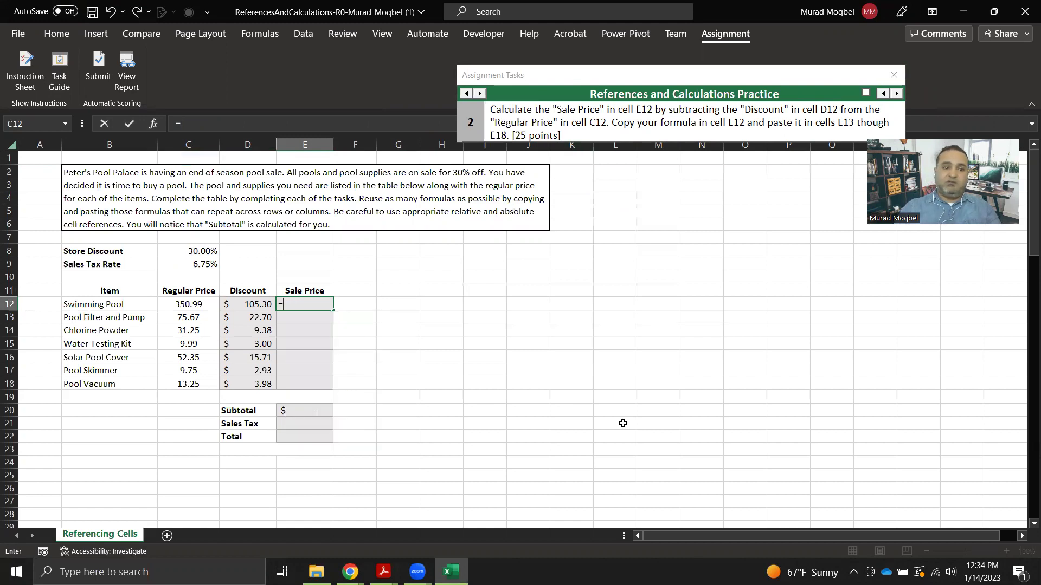
{"action": "left_click", "coordinate": [188, 301]}
{"action": "type", "text": "-"}
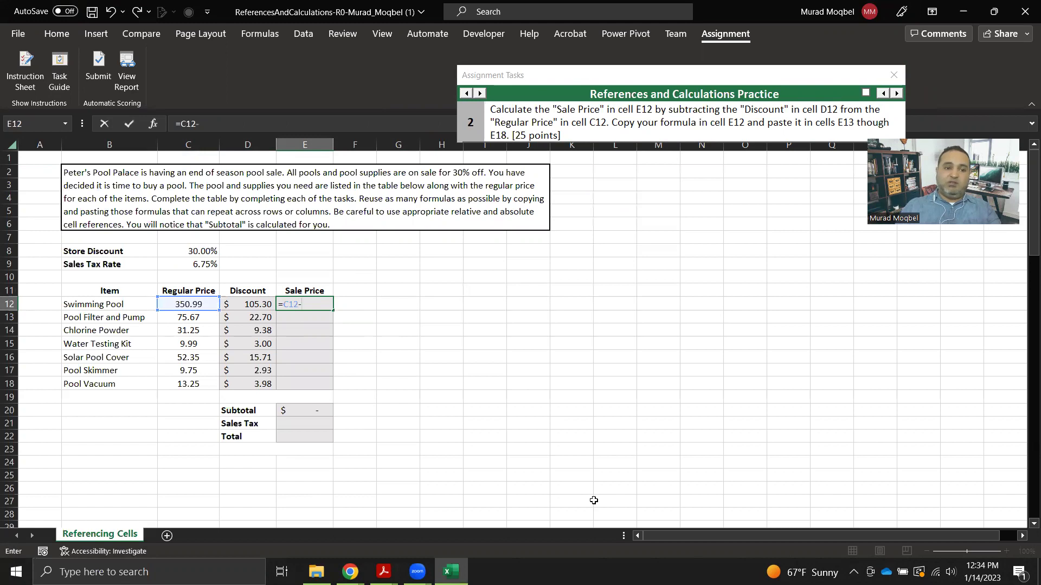
{"action": "left_click", "coordinate": [260, 302]}
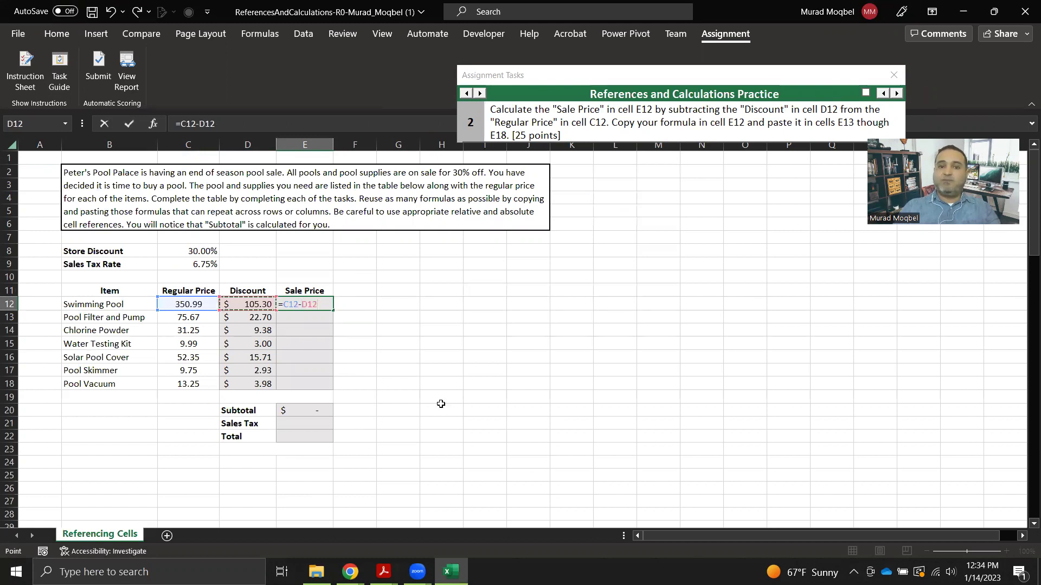
{"action": "key", "text": "Return"}
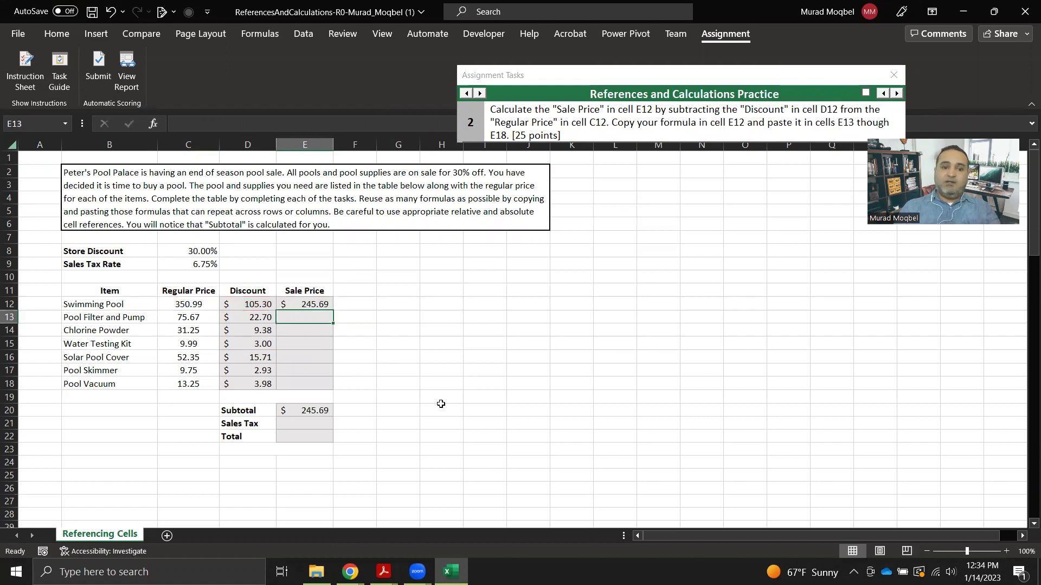
{"action": "left_click", "coordinate": [325, 307]}
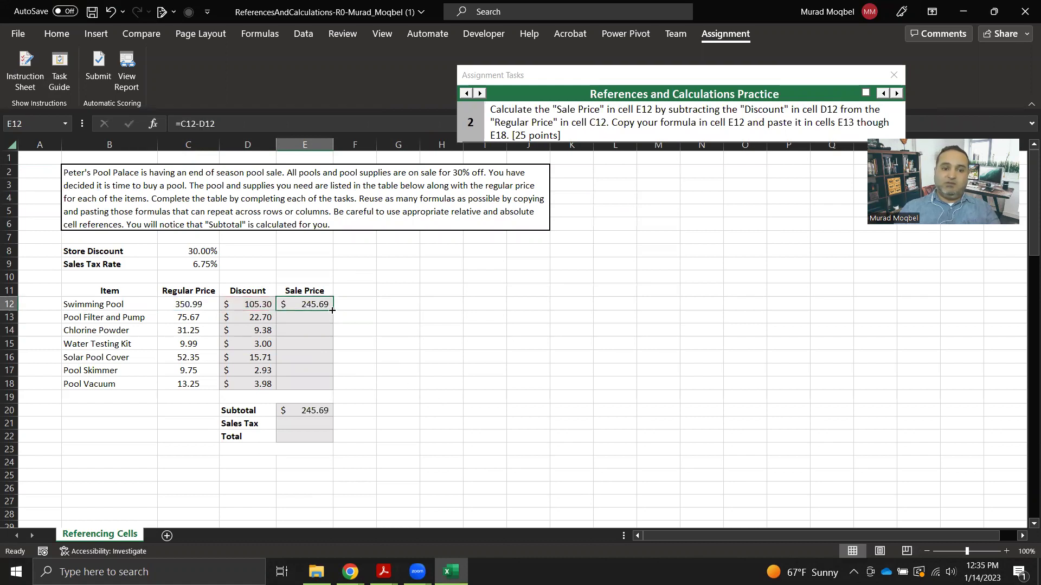
{"action": "left_click_drag", "start_coordinate": [333, 310], "coordinate": [332, 386]}
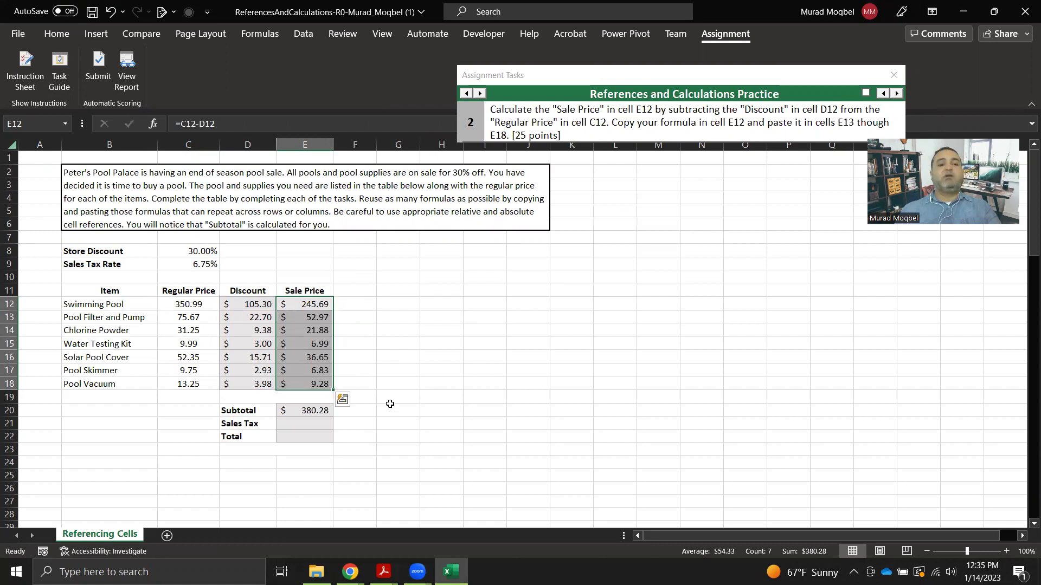
Submit the workbook, sign in to MyEducator, and score it without recording the grade.
{"action": "left_click", "coordinate": [95, 69]}
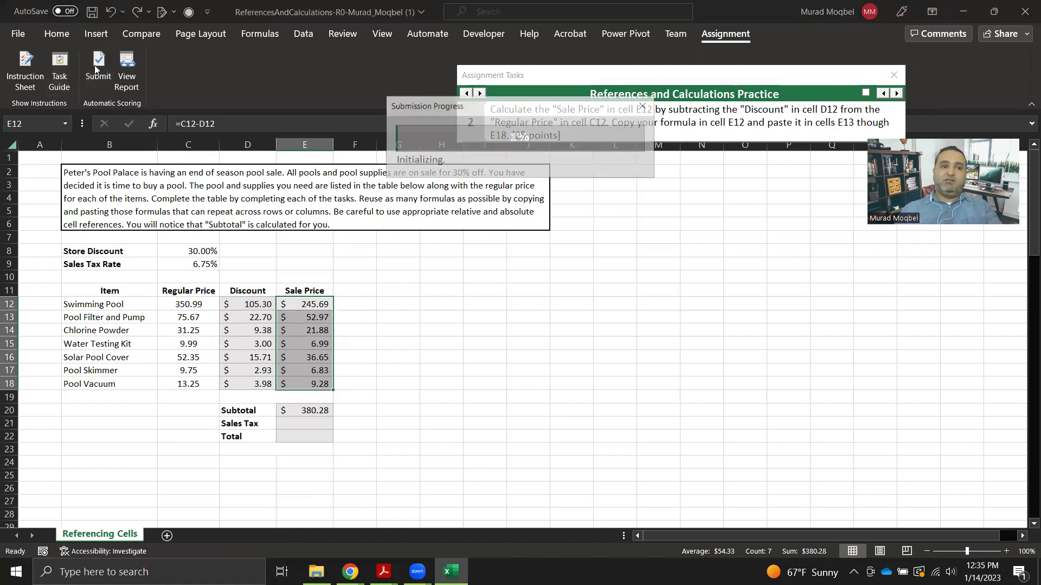
{"action": "left_click", "coordinate": [472, 274]}
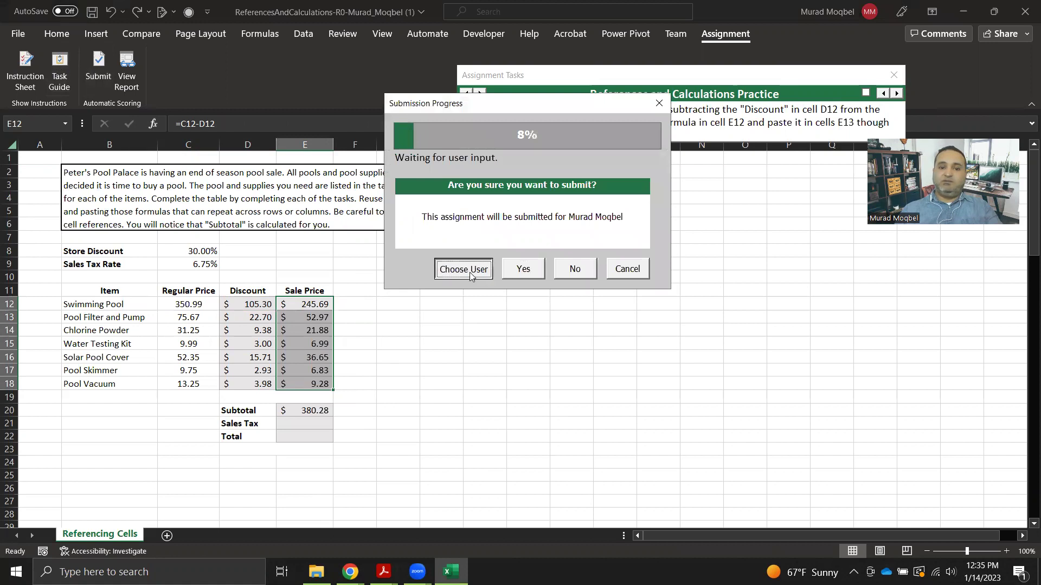
{"action": "type", "text": "•"}
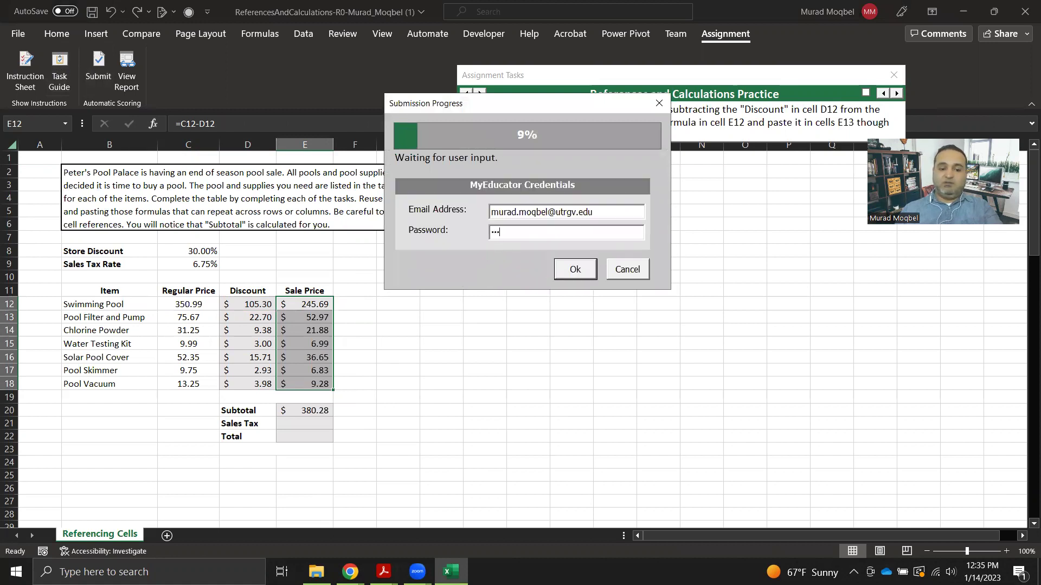
{"action": "left_click", "coordinate": [585, 269]}
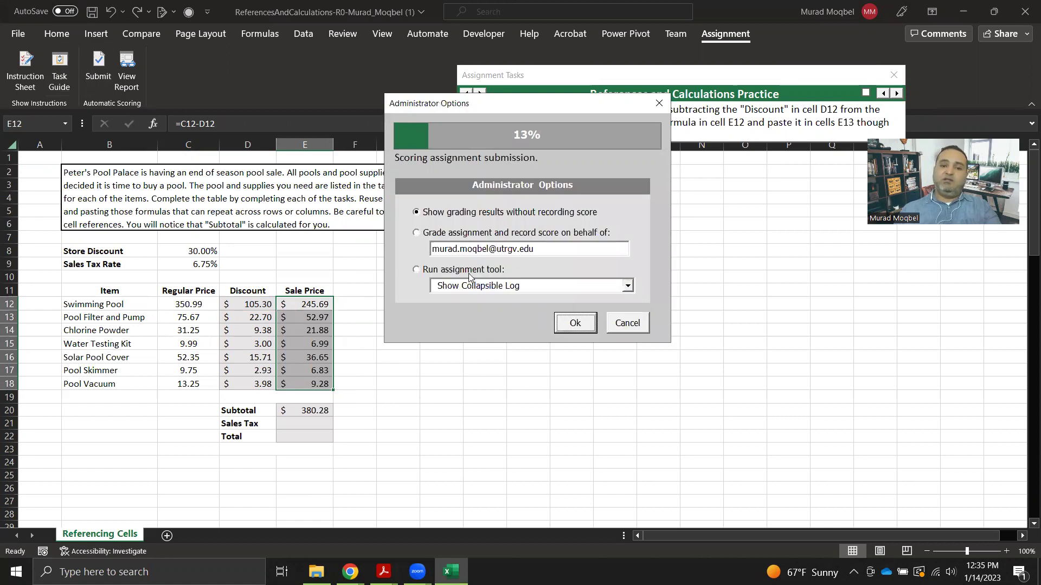
{"action": "left_click", "coordinate": [573, 325]}
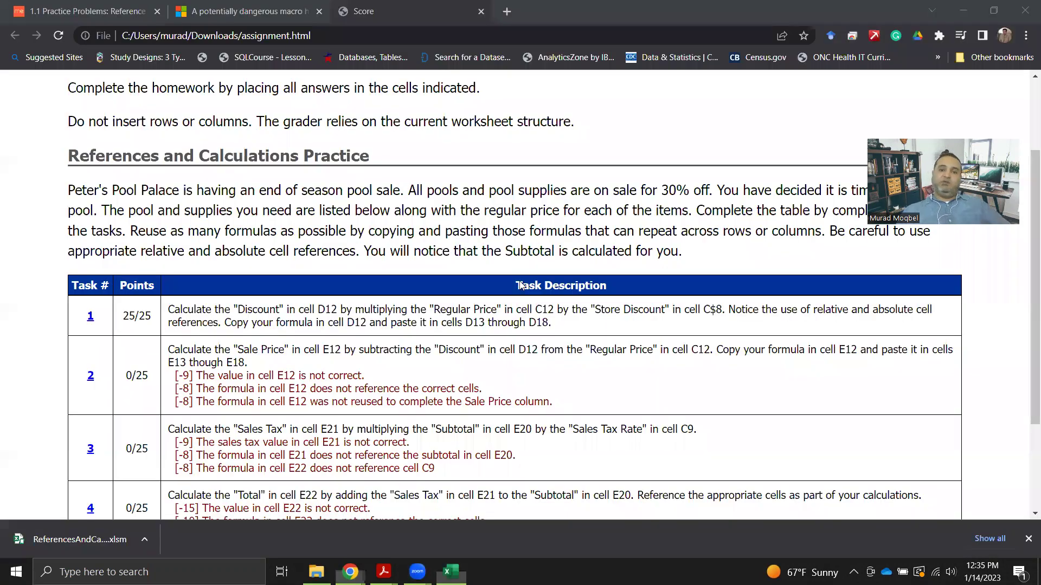
Scroll the score report to the 50/100 total, highlight the 100, then return to Excel.
{"action": "scroll", "coordinate": [394, 336], "scroll_direction": "down", "scroll_amount": 2}
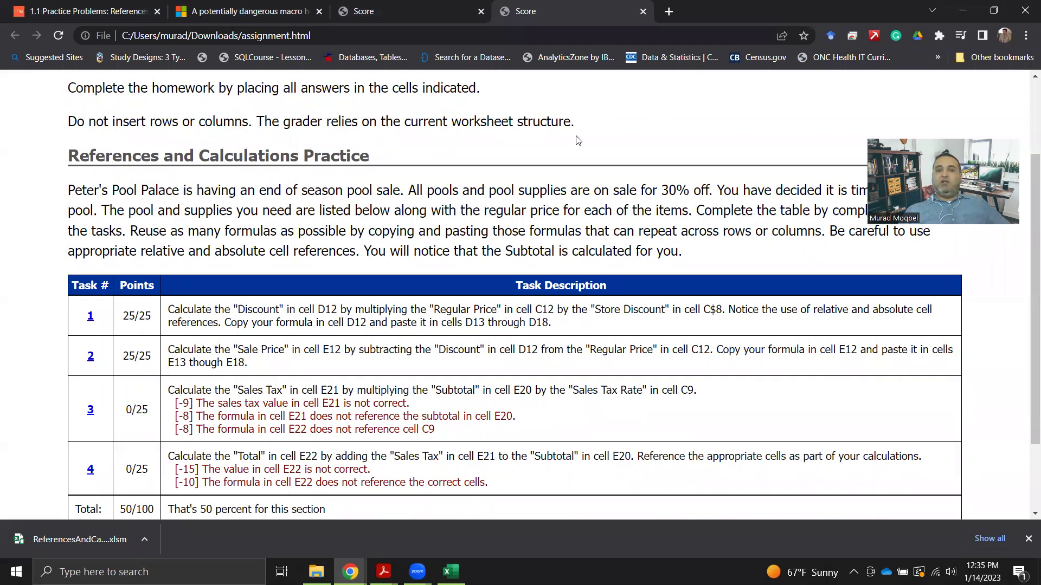
{"action": "scroll", "coordinate": [421, 245], "scroll_direction": "down", "scroll_amount": 2}
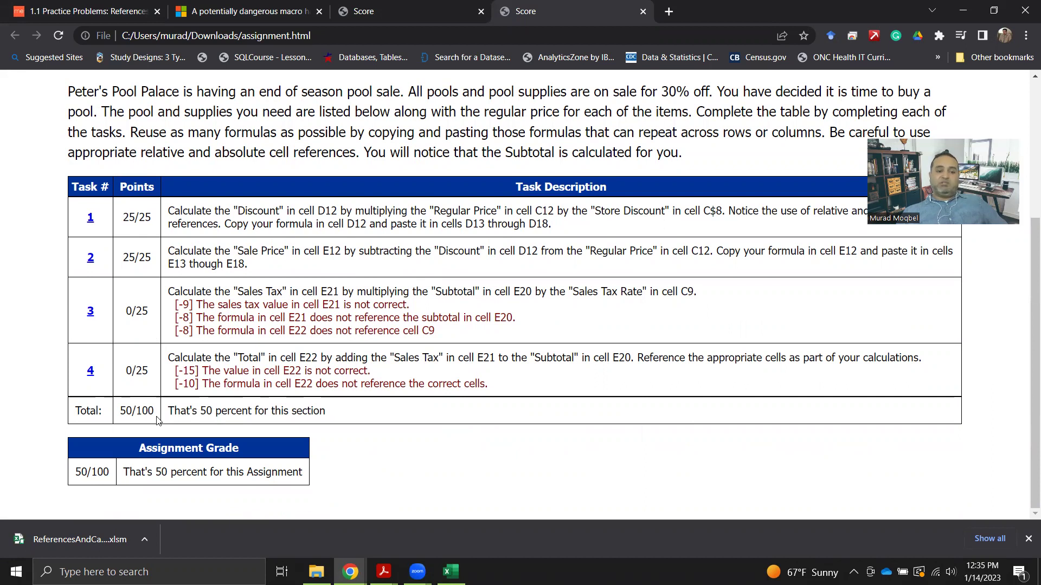
{"action": "left_click_drag", "start_coordinate": [135, 412], "coordinate": [155, 412]}
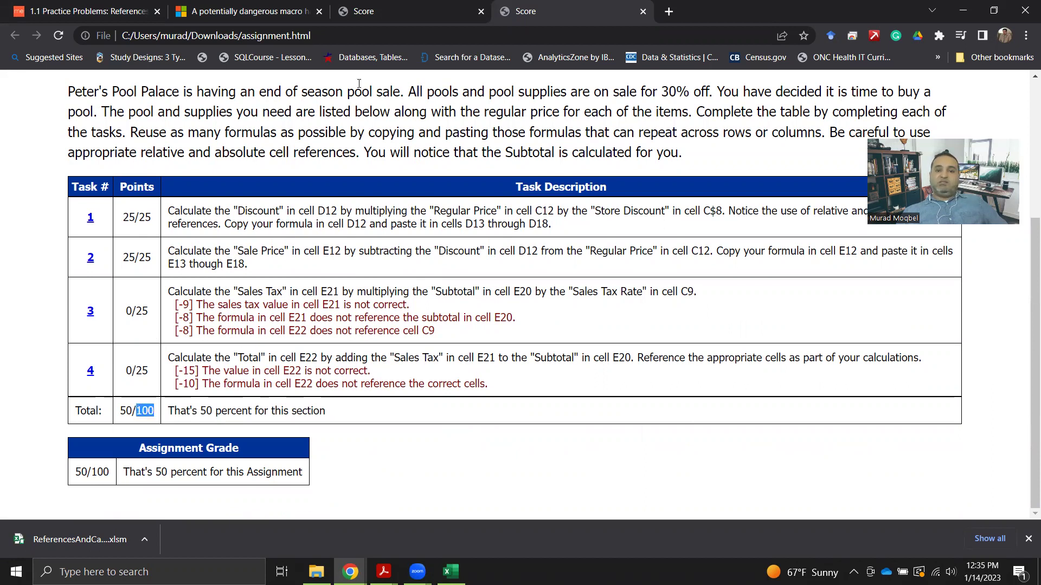
{"action": "left_click", "coordinate": [451, 571]}
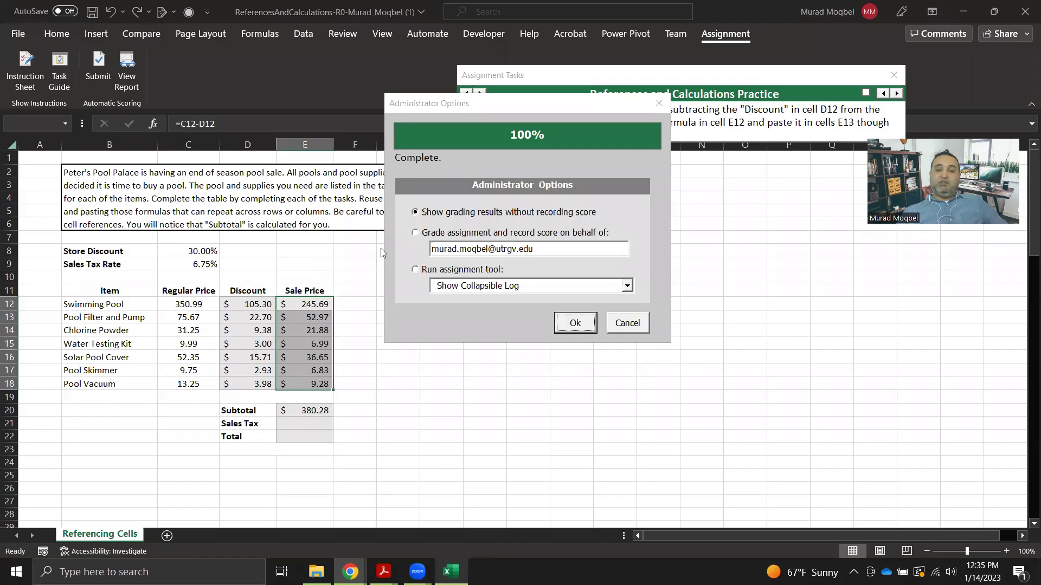
Grade the assignment with the score recorded and dismiss the Submission Complete message.
{"action": "left_click", "coordinate": [415, 233]}
{"action": "left_click", "coordinate": [575, 322]}
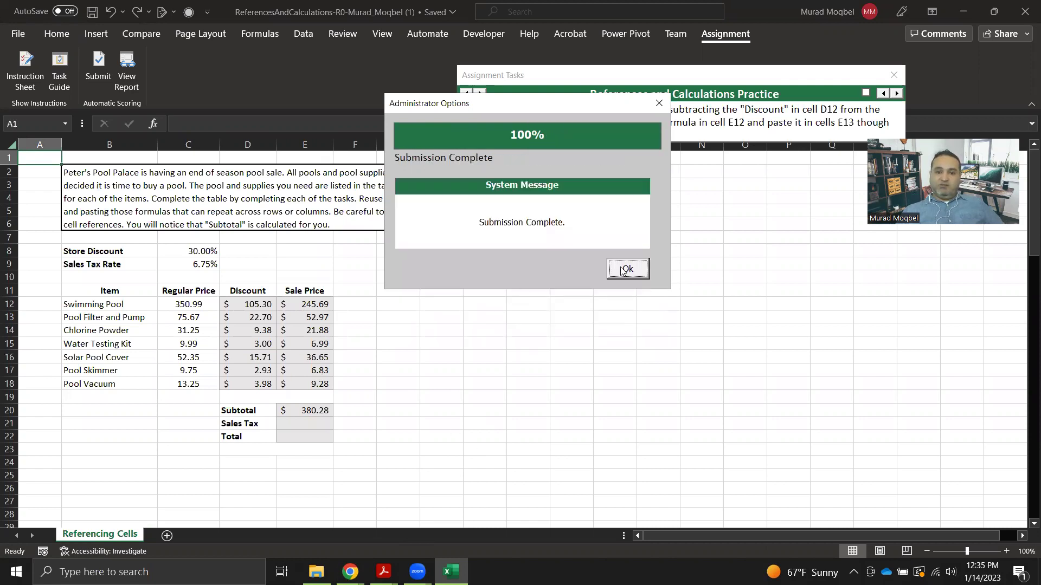
{"action": "left_click", "coordinate": [626, 270]}
{"action": "mouse_move", "coordinate": [350, 571]}
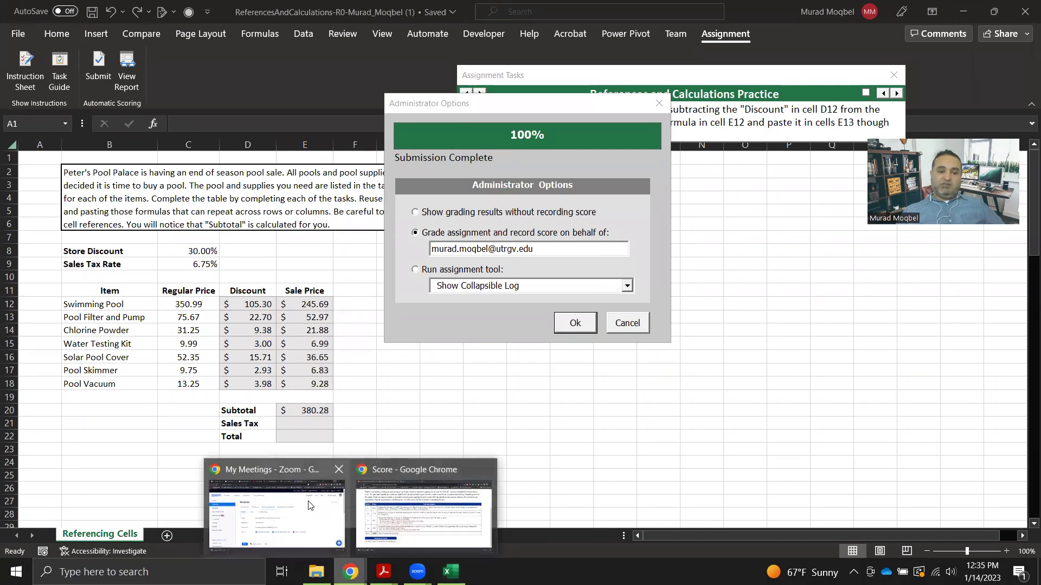
Switch to the MyEducator practice problems page and open Student Menu > Progress.
{"action": "left_click", "coordinate": [420, 509]}
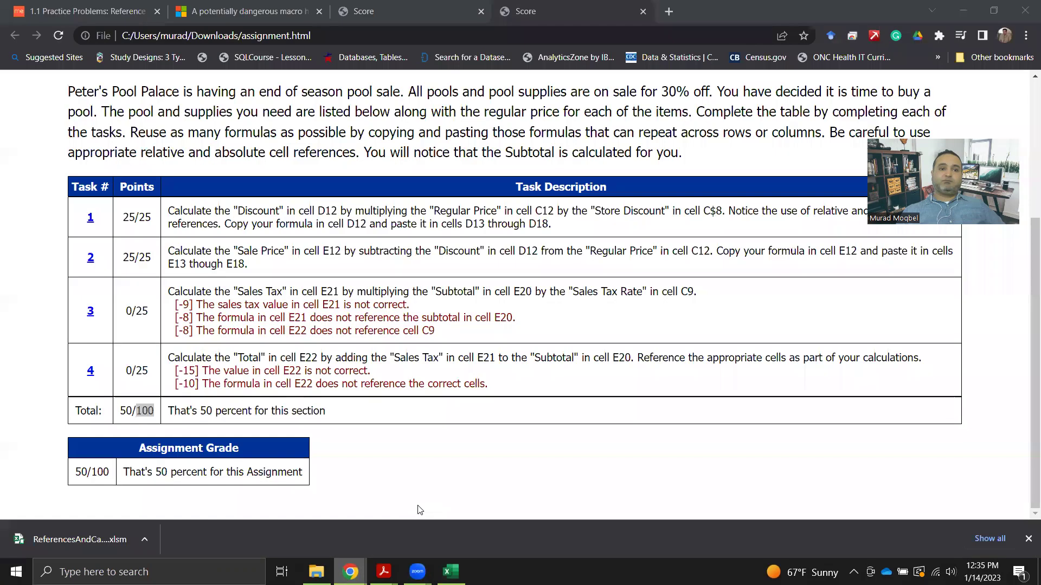
{"action": "left_click", "coordinate": [68, 8]}
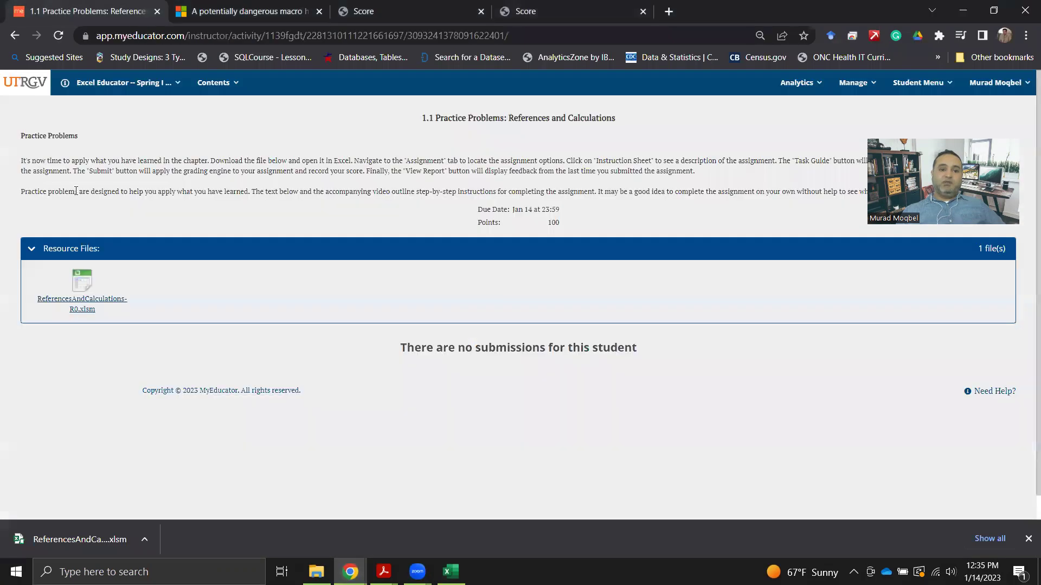
{"action": "left_click", "coordinate": [906, 86]}
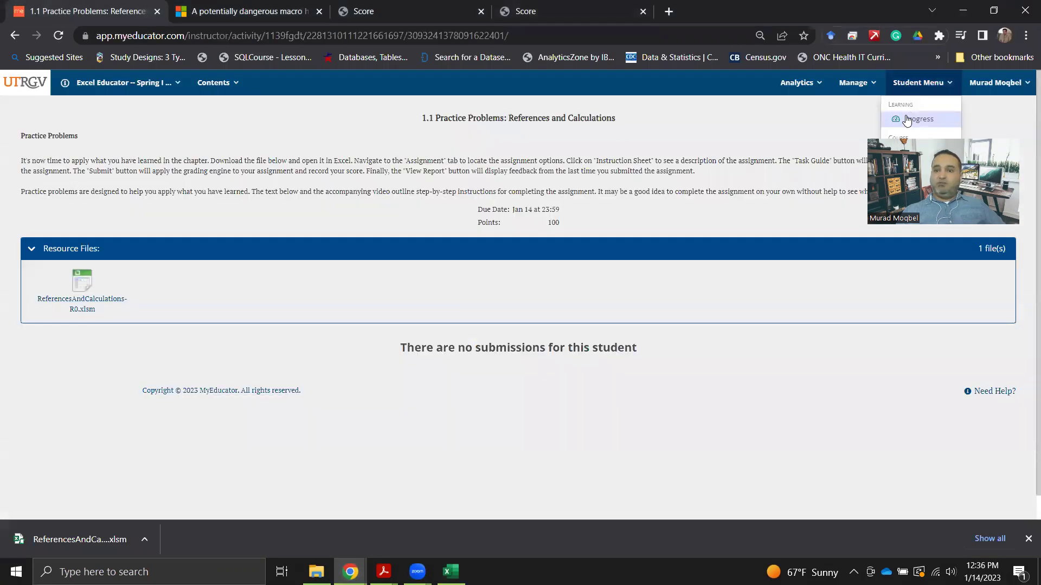
{"action": "left_click", "coordinate": [906, 117]}
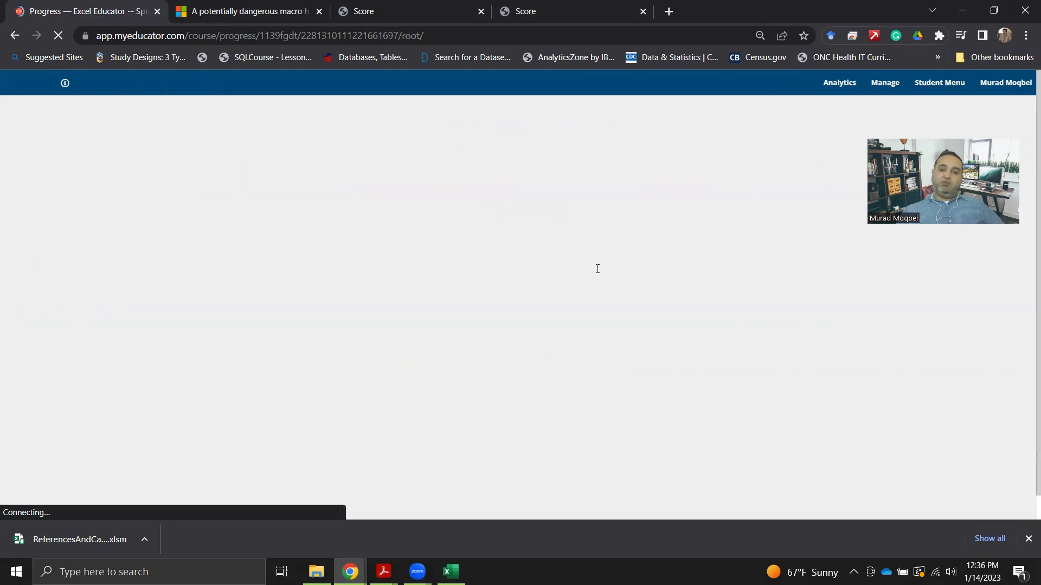
{"action": "scroll", "coordinate": [591, 297], "scroll_direction": "down", "scroll_amount": 2}
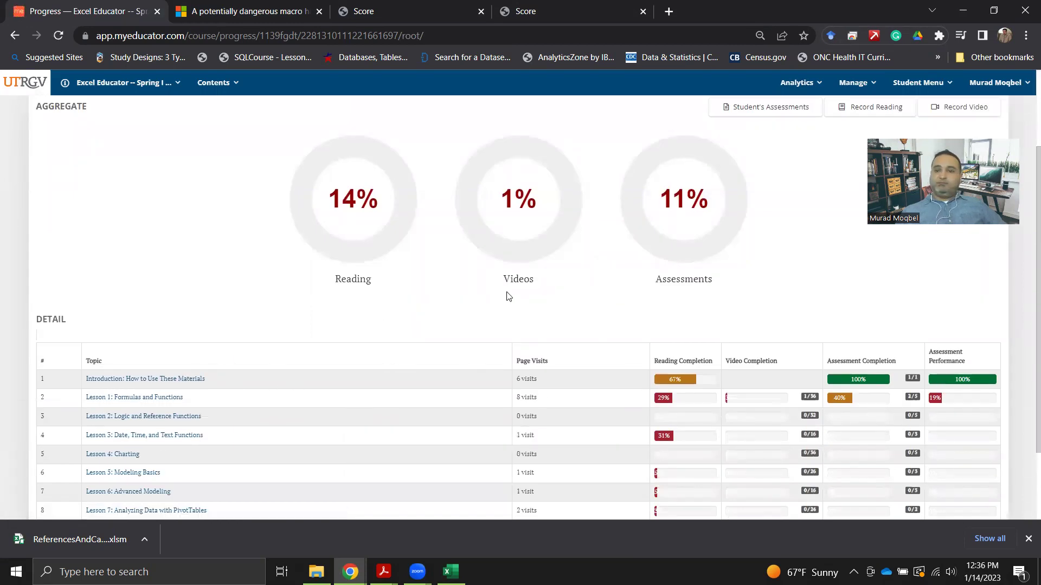
View the student's Assessments list, then go back to the Progress page.
{"action": "left_click", "coordinate": [735, 106]}
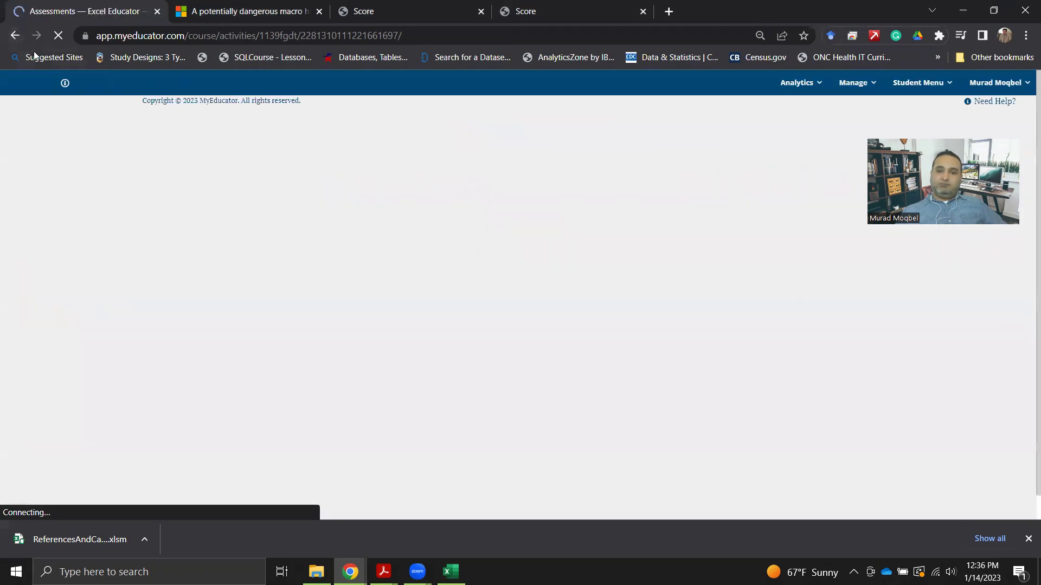
{"action": "left_click", "coordinate": [15, 36]}
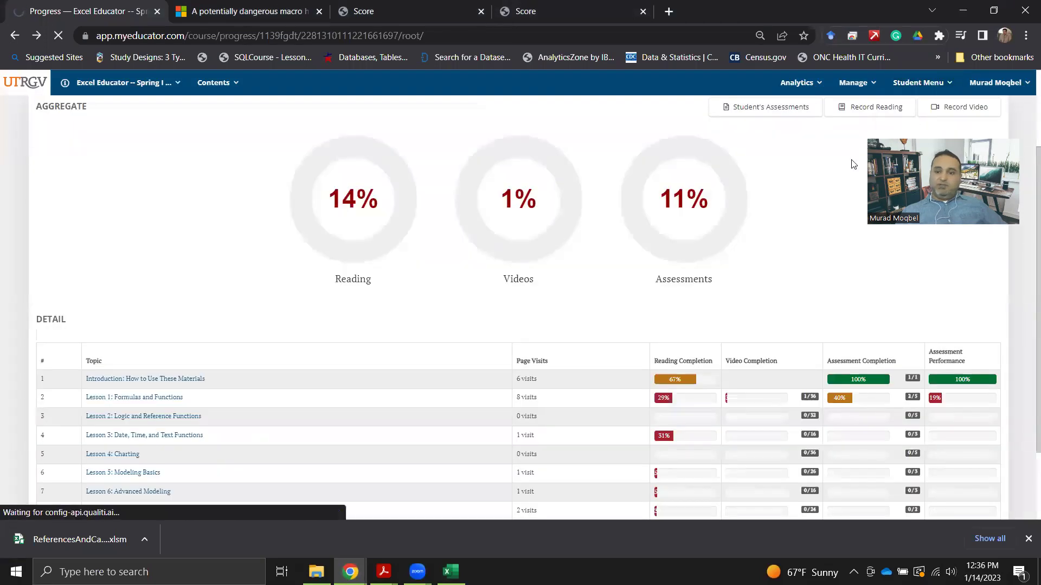
{"action": "scroll", "coordinate": [807, 355], "scroll_direction": "down", "scroll_amount": 2}
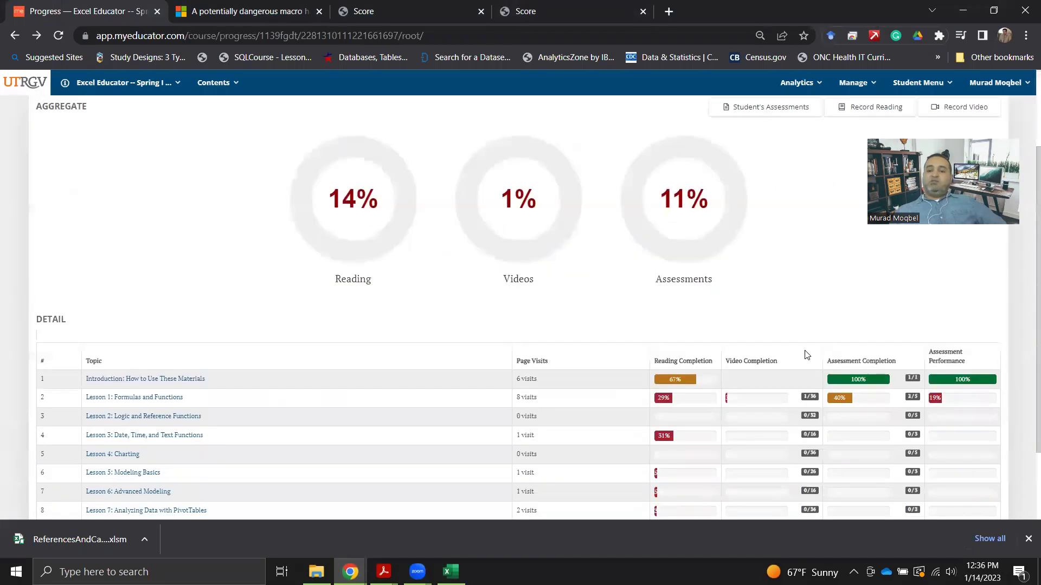